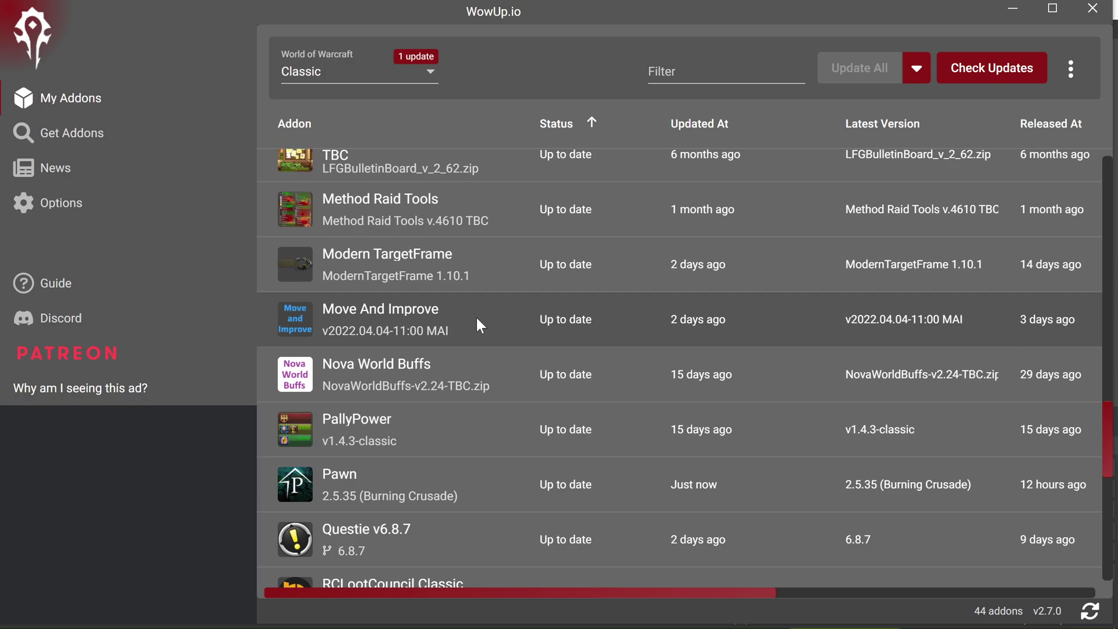
Step: Show Move And Improve's details in WowUp.io and read its description of /mai usage and features
left_click(428, 313)
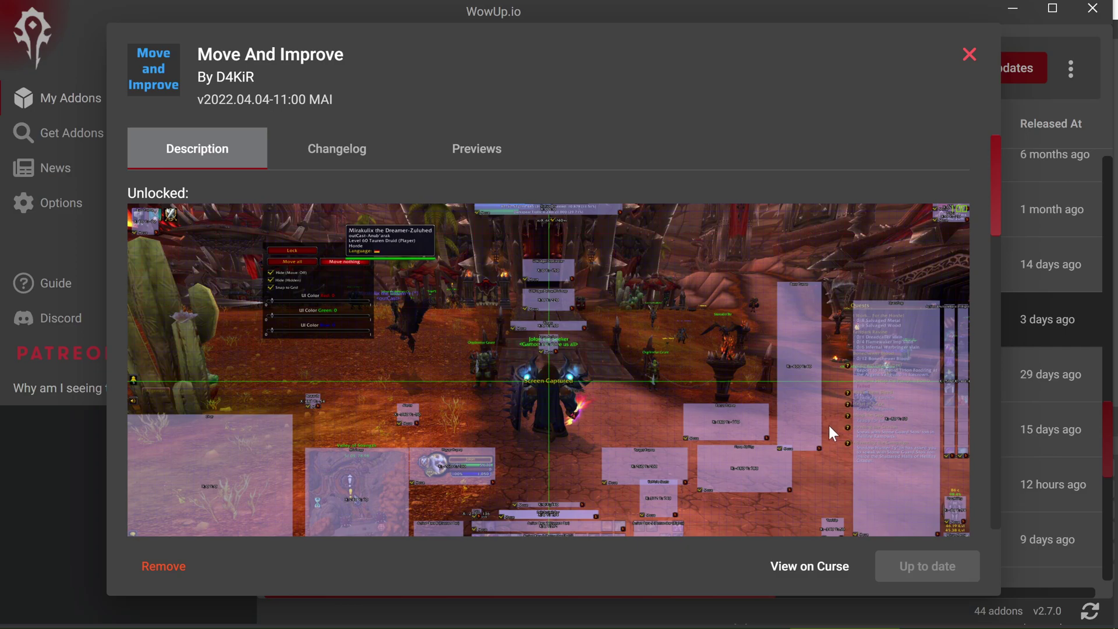
scroll(771, 401, "down", 6)
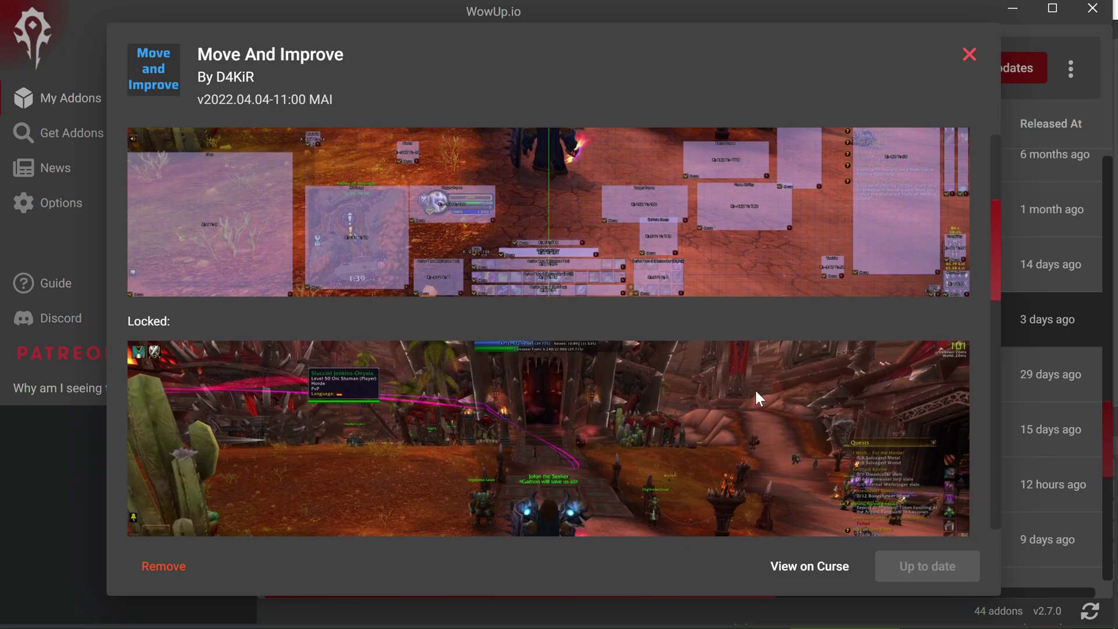
scroll(755, 392, "down", 3)
scroll(755, 388, "down", 8)
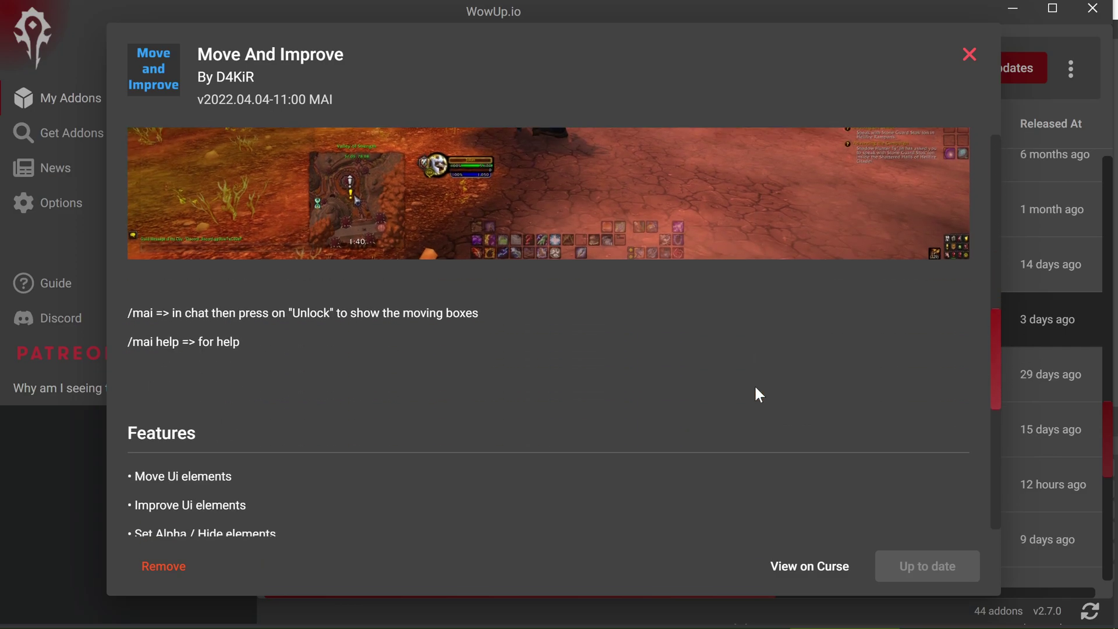
scroll(757, 393, "down", 4)
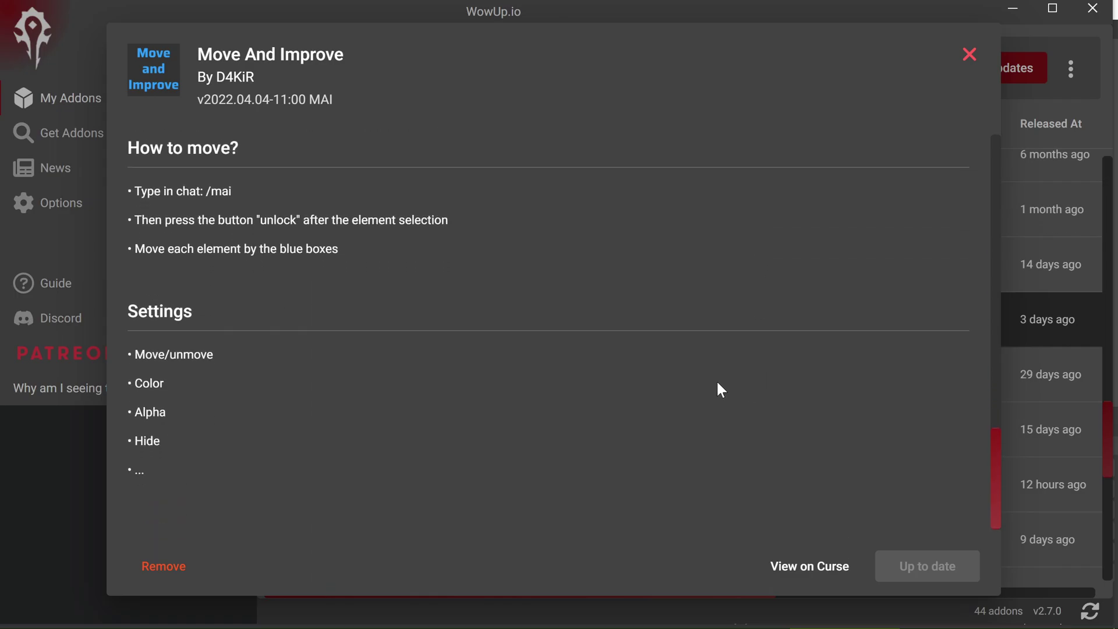
scroll(718, 384, "up", 3)
scroll(717, 383, "up", 5)
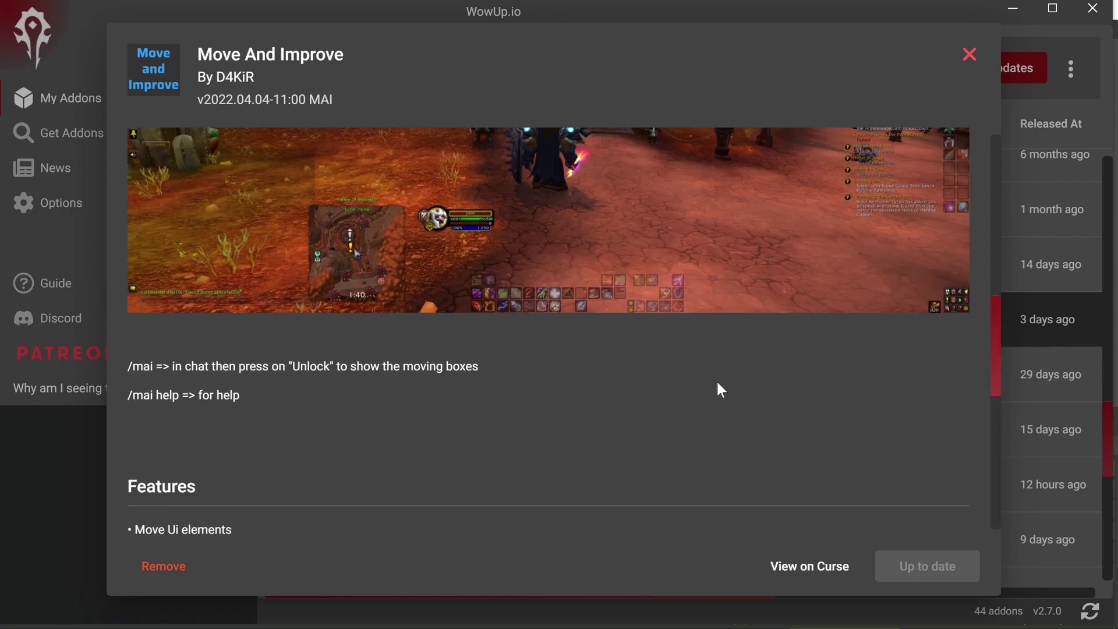
scroll(720, 389, "up", 5)
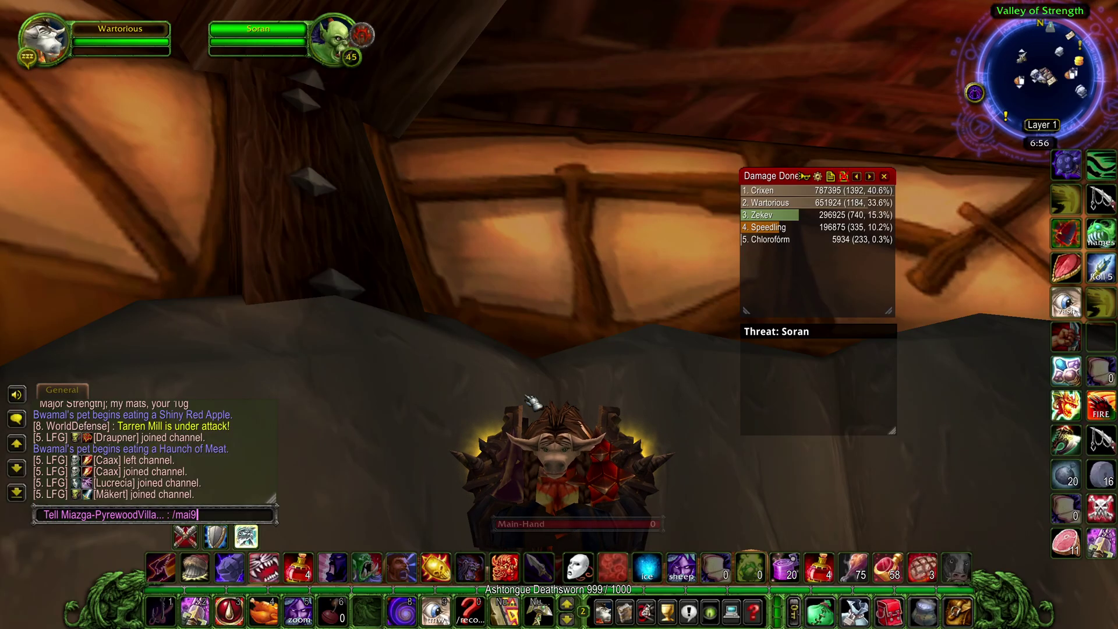
Step: Fix the chat command to /mai to open the settings, shift the panel left, and unlock elements
key("BackSpace")
type("l")
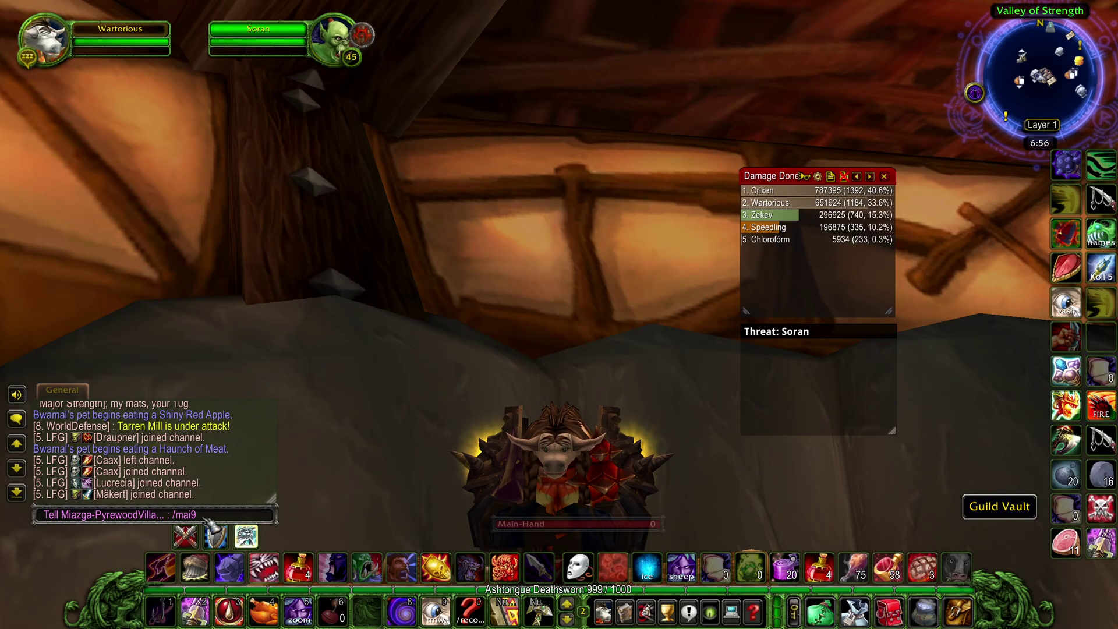
key("Return")
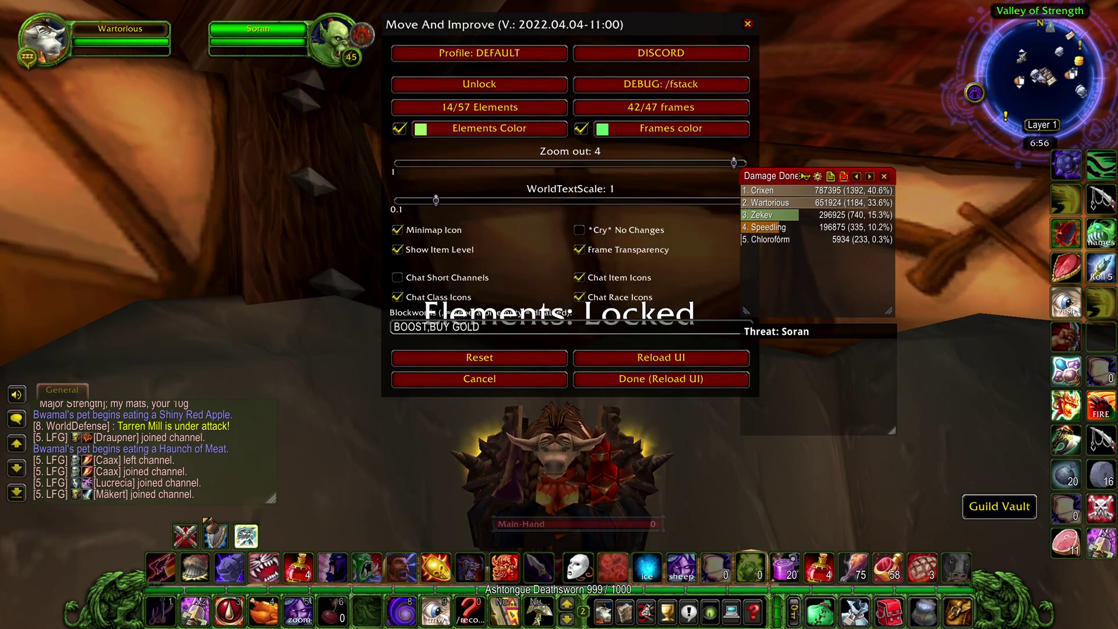
left_click_drag(555, 31, 592, 41)
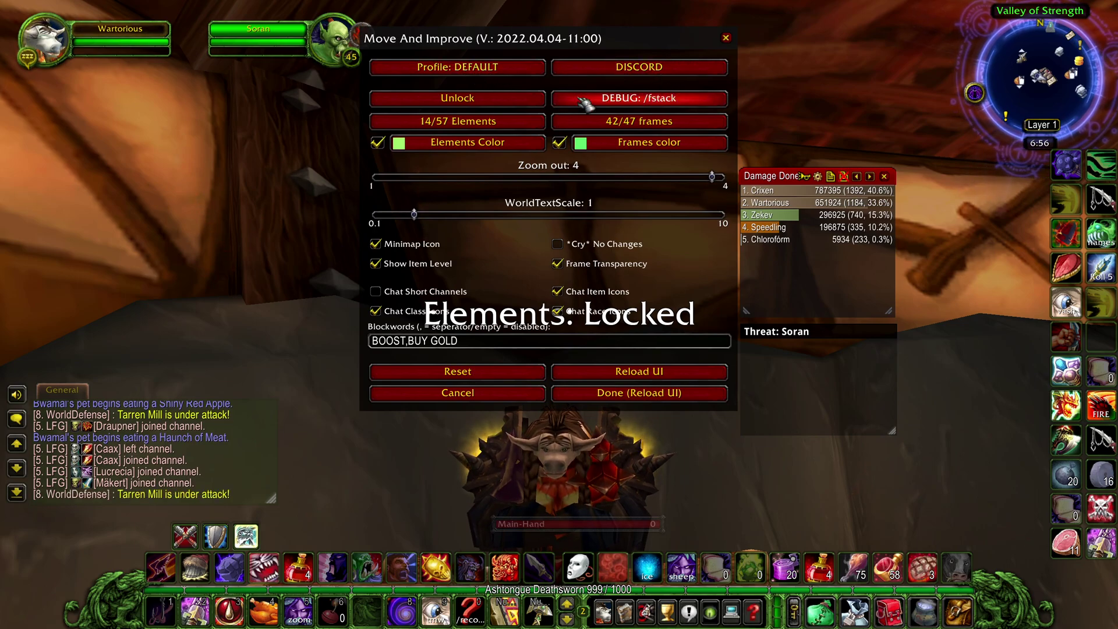
left_click(497, 99)
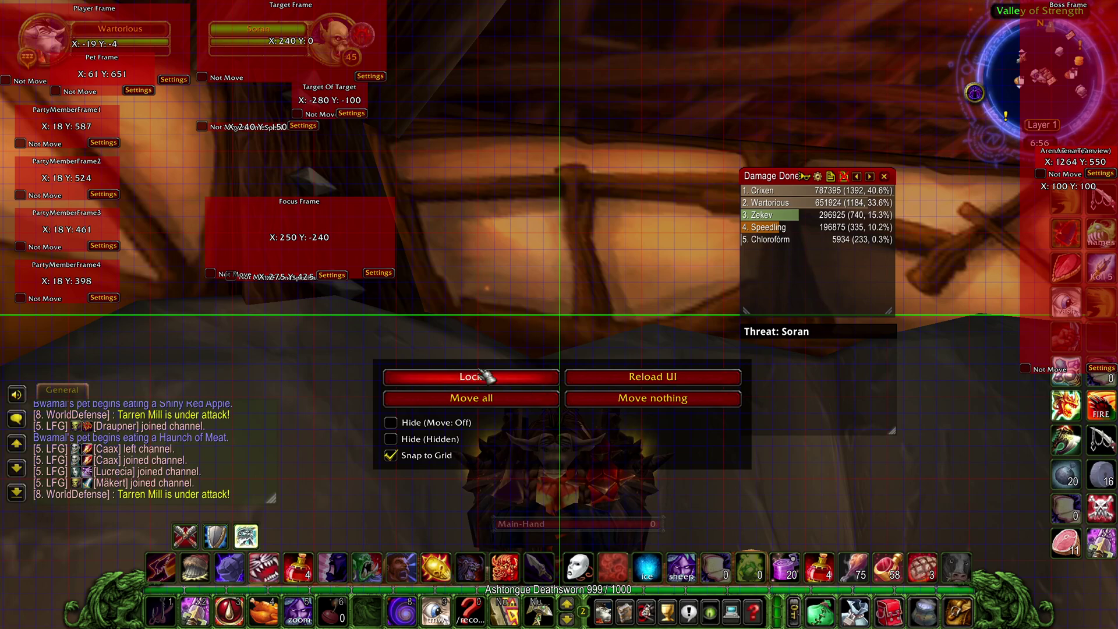
Step: Drag the Focus Frame slightly right and up from X:250 Y:-240
mouse_move(1112, 128)
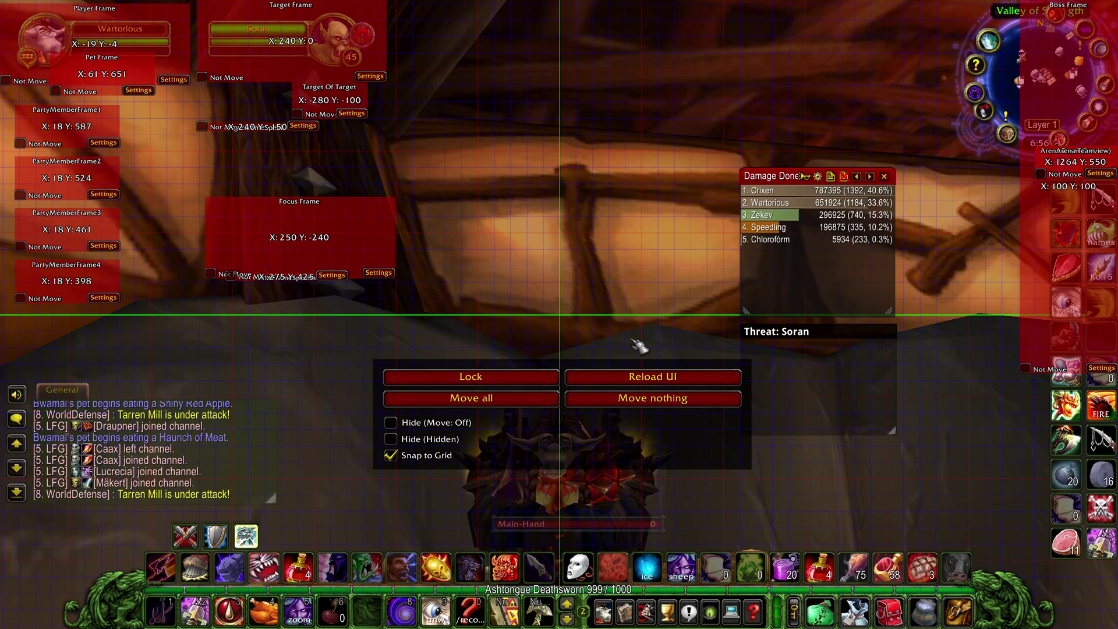
mouse_move(326, 235)
left_mouse_down()
mouse_move(344, 238)
mouse_move(337, 227)
left_mouse_up()
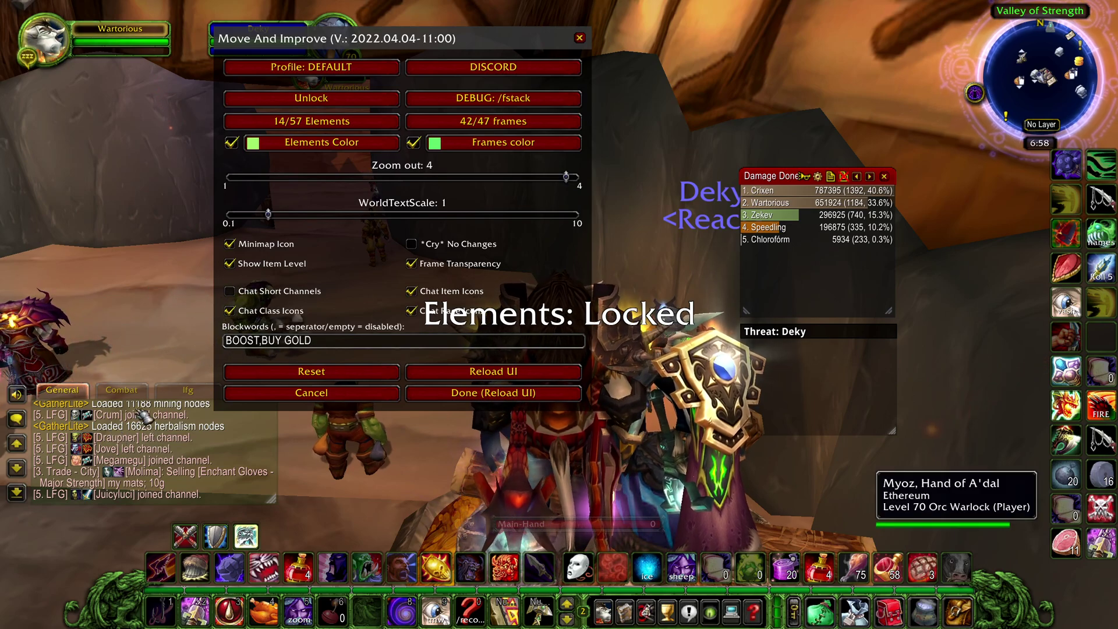
right_click(751, 203)
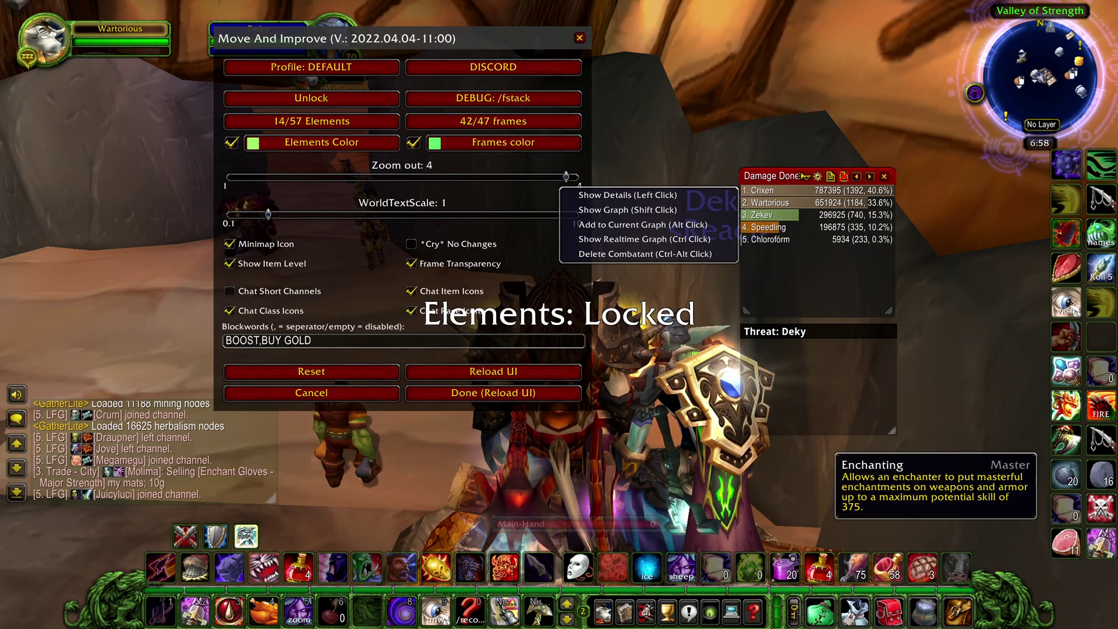
left_click(539, 124)
scroll(496, 381, "down", 10)
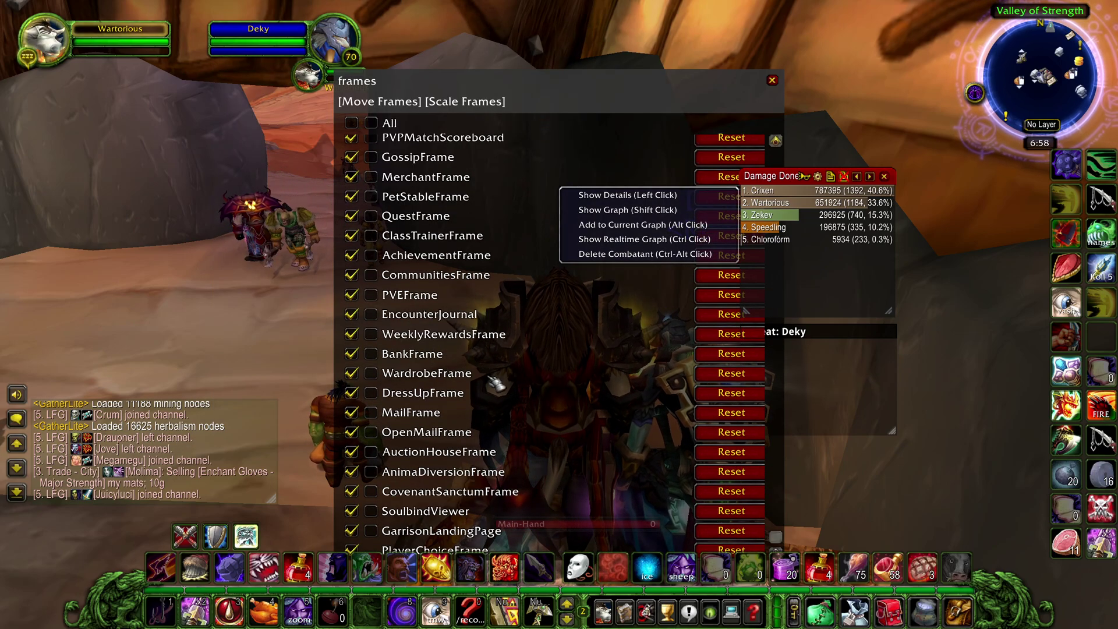
scroll(495, 381, "up", 10)
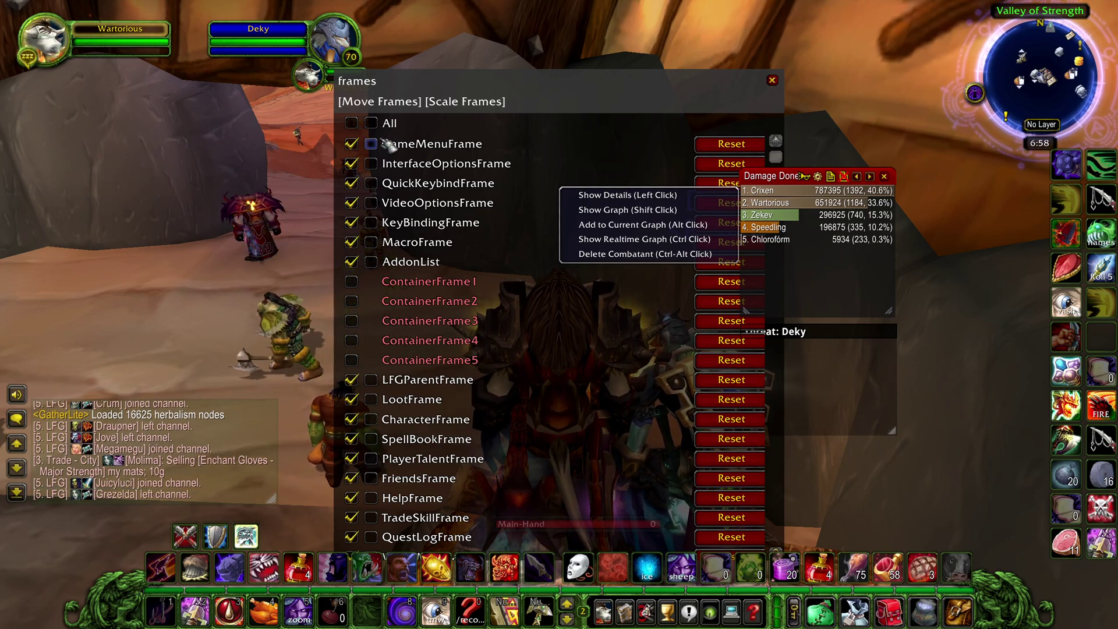
mouse_move(796, 92)
left_mouse_down()
mouse_move(751, 108)
mouse_move(803, 99)
mouse_move(780, 92)
left_mouse_up()
left_click(773, 80)
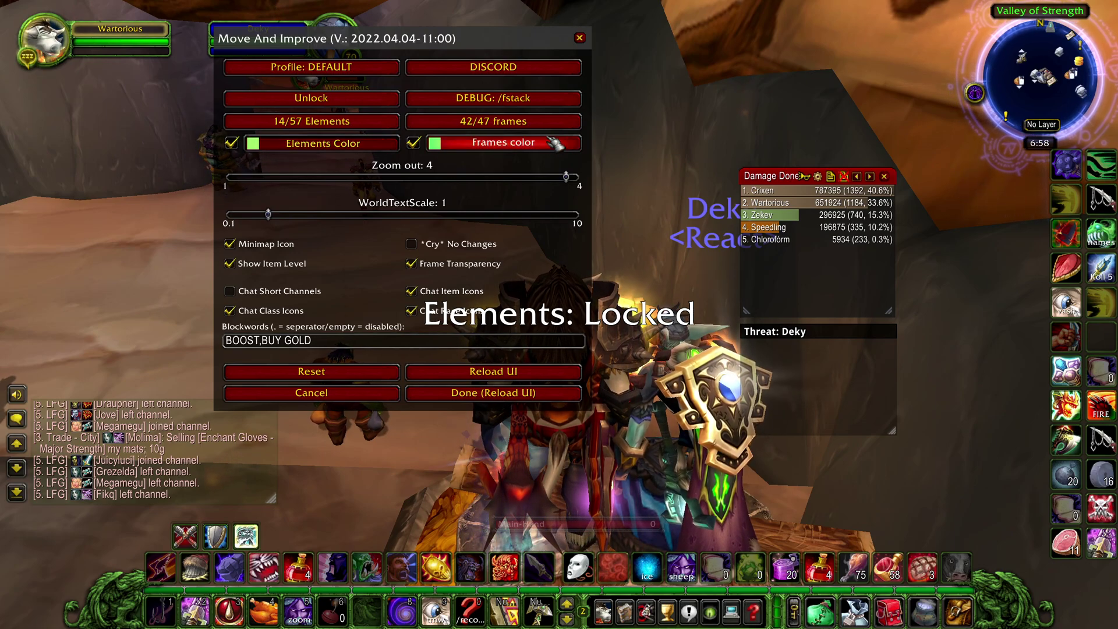
left_click(508, 150)
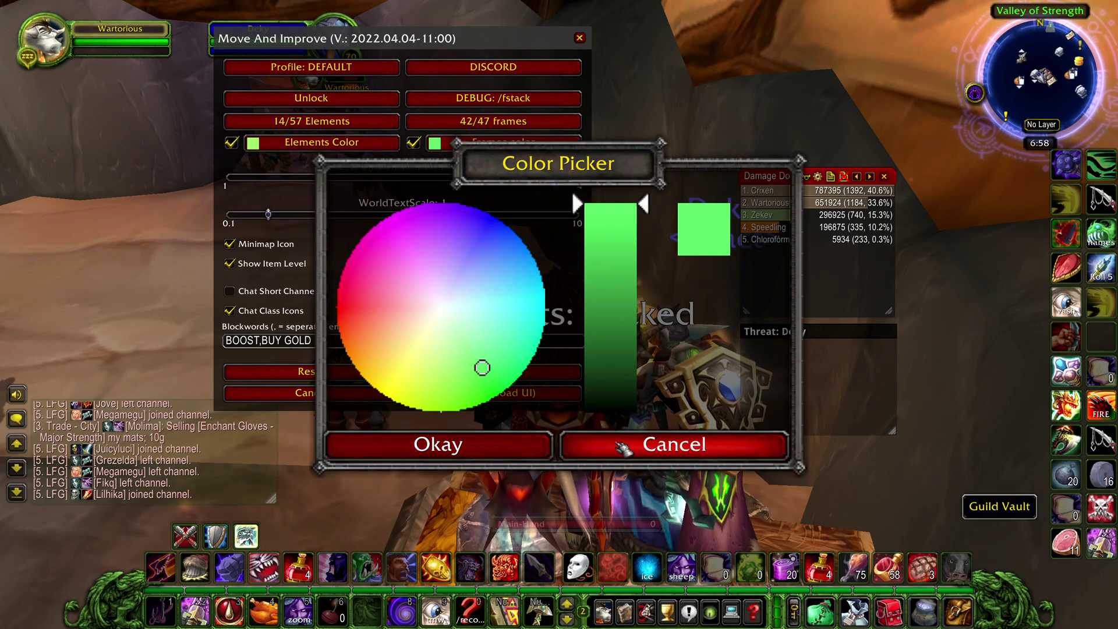
left_click(576, 445)
left_click(961, 616)
left_click(925, 614)
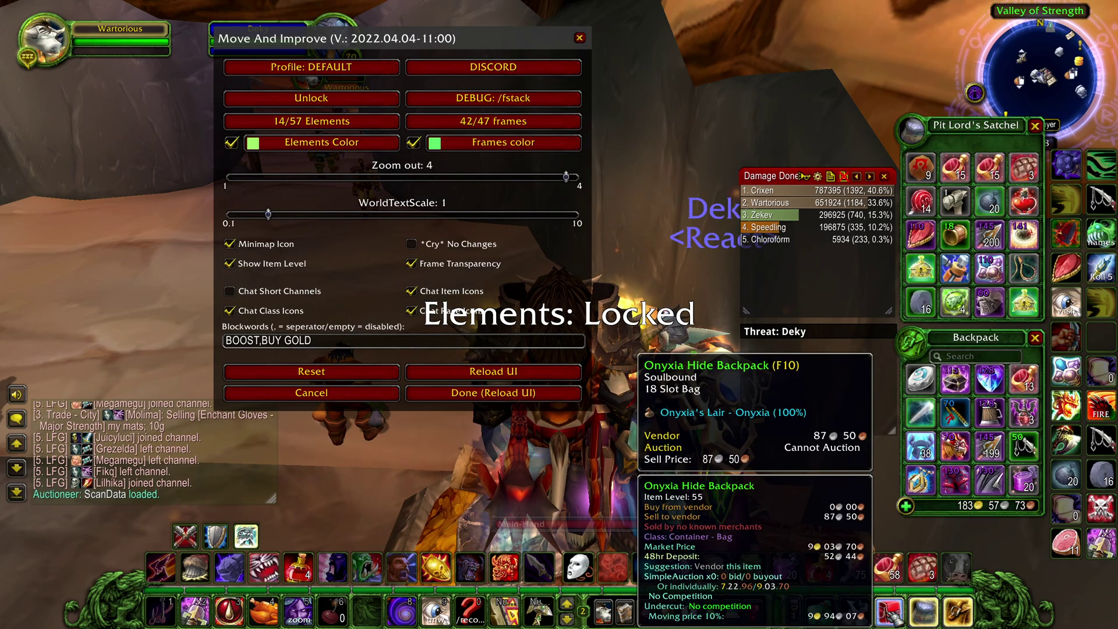
left_click(890, 615)
left_click(856, 613)
left_click(820, 611)
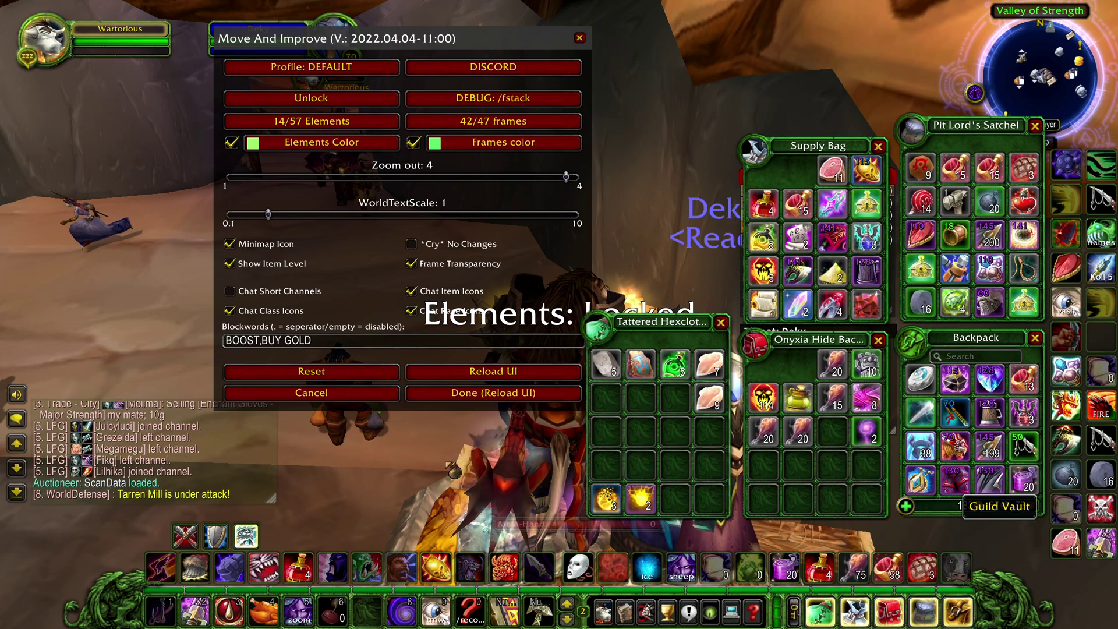
left_click(958, 611)
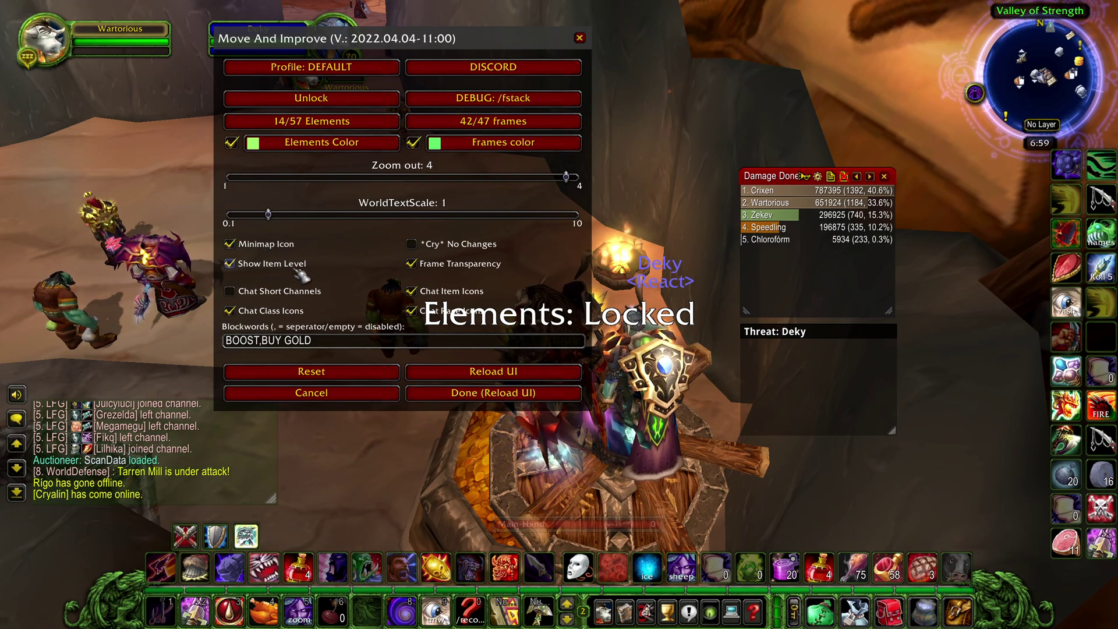
Step: Jump off the vault, open all five bags from Backpack to Tattered Hexcloth Sack, then close them
left_click_drag(883, 518, 883, 519)
key("space")
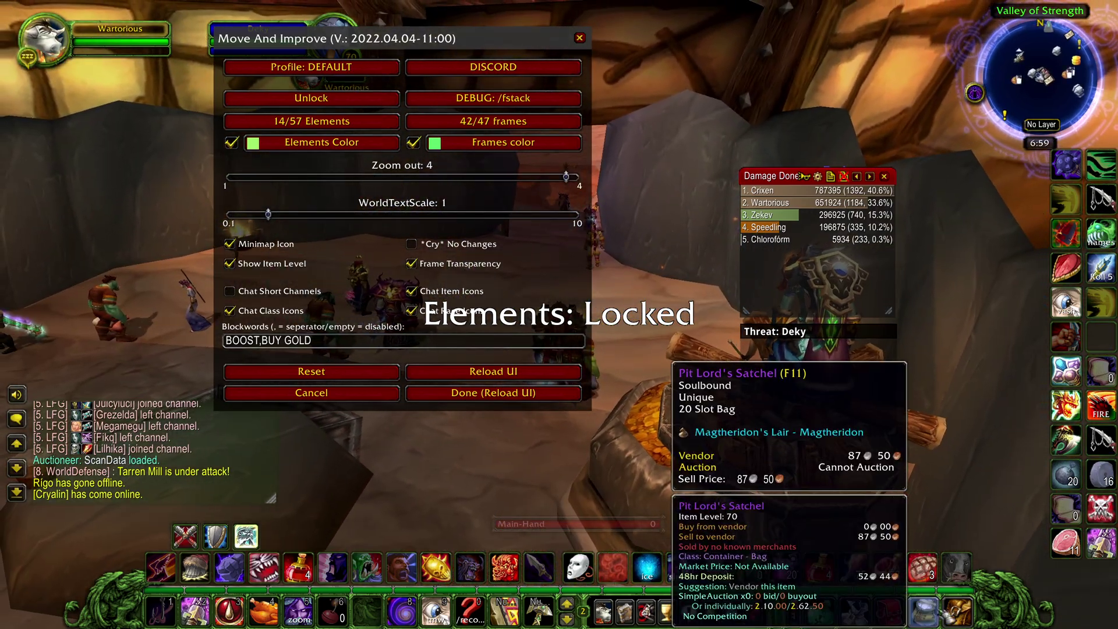
left_click(957, 612)
left_click(923, 612)
left_click(889, 612)
left_click(855, 612)
left_click(820, 612)
left_click_drag(457, 528, 457, 528)
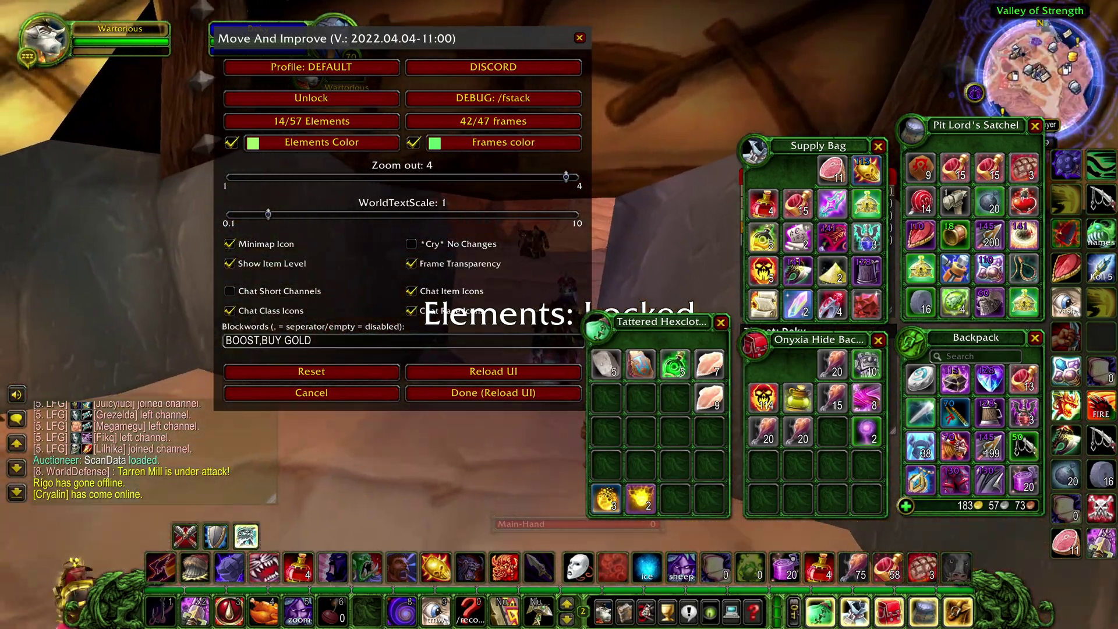
left_click(958, 612)
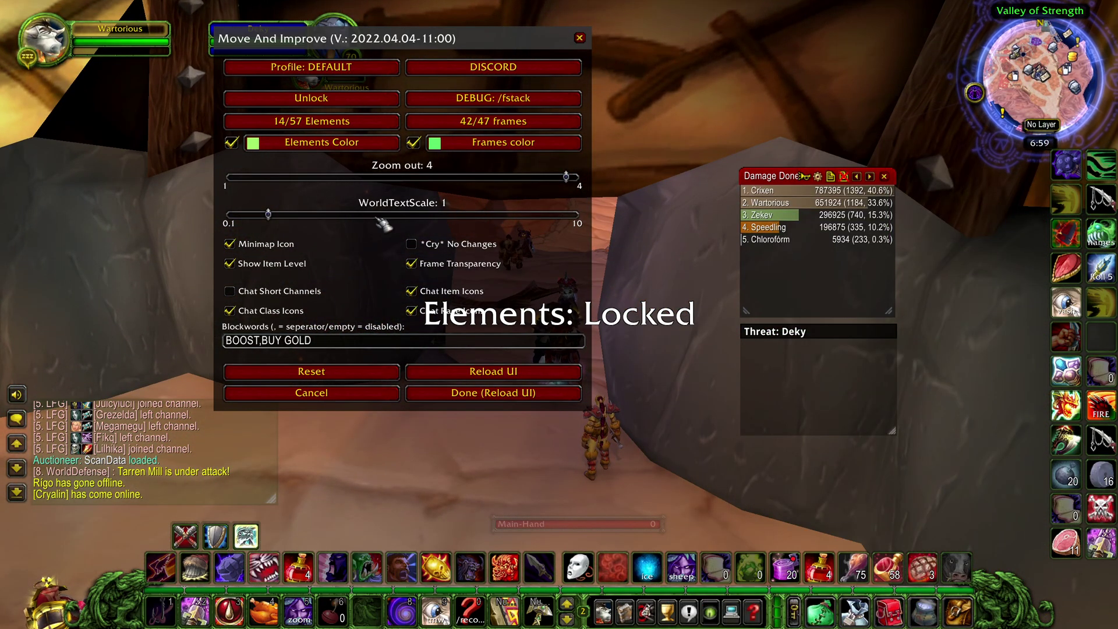
left_click_drag(698, 399, 699, 399)
Step: Move the Move And Improve panel left and the Damage Done meter up-left, then run along the street
left_click_drag(445, 46, 359, 39)
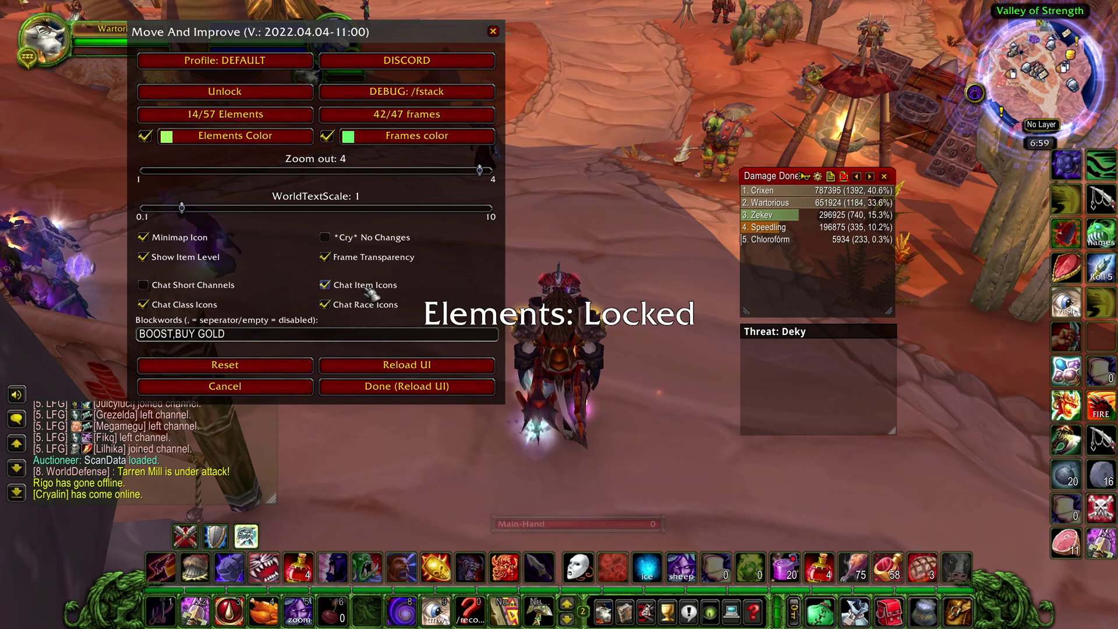
scroll(119, 468, "up", 3)
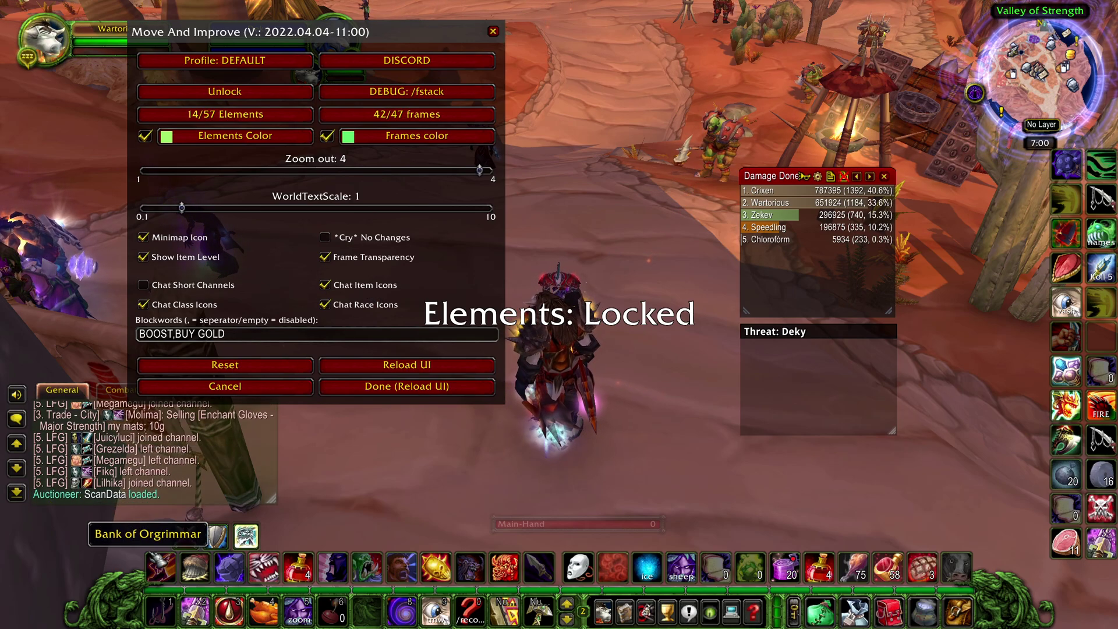
scroll(158, 484, "down", 4)
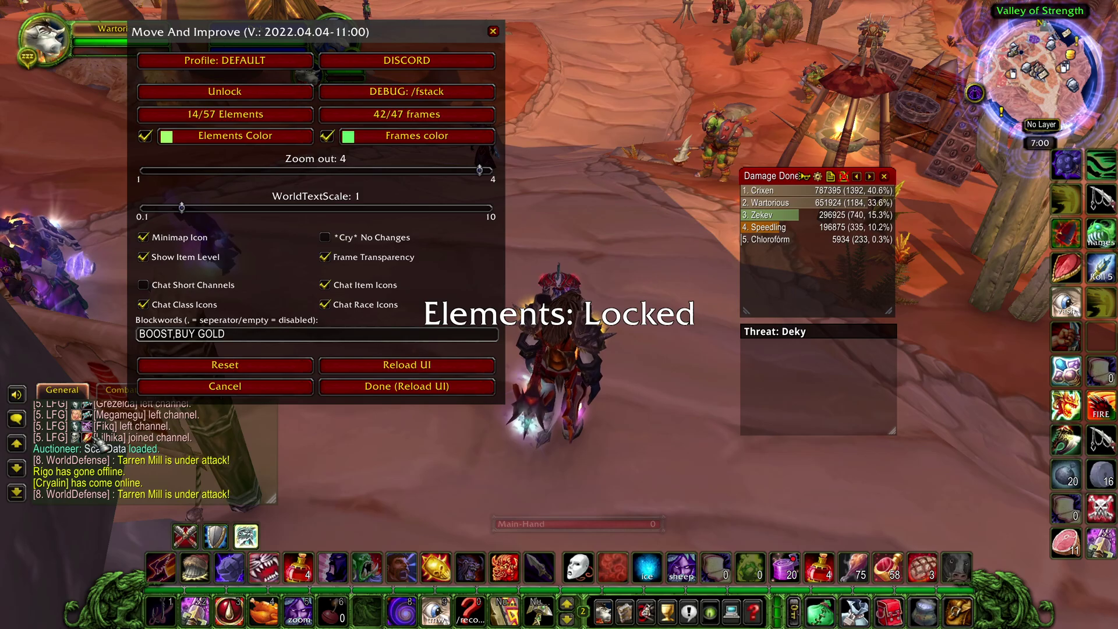
mouse_move(764, 176)
left_mouse_down()
mouse_move(668, 124)
mouse_move(710, 159)
mouse_move(756, 169)
left_mouse_up()
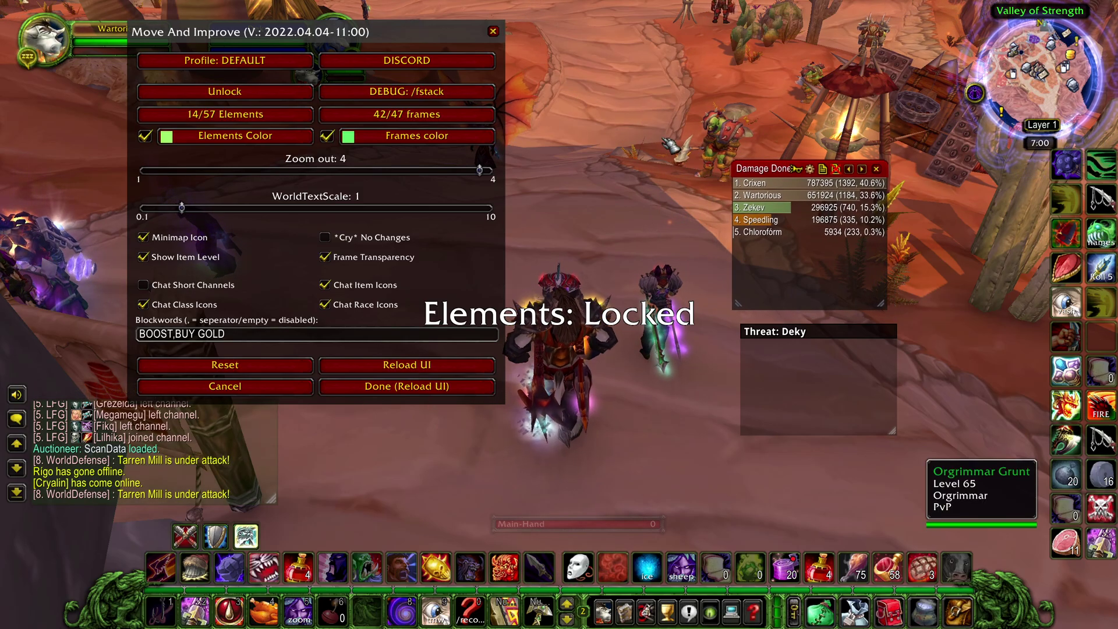
left_click_drag(604, 202, 318, 203)
scroll(603, 203, "down", 4)
key("w")
key("w")
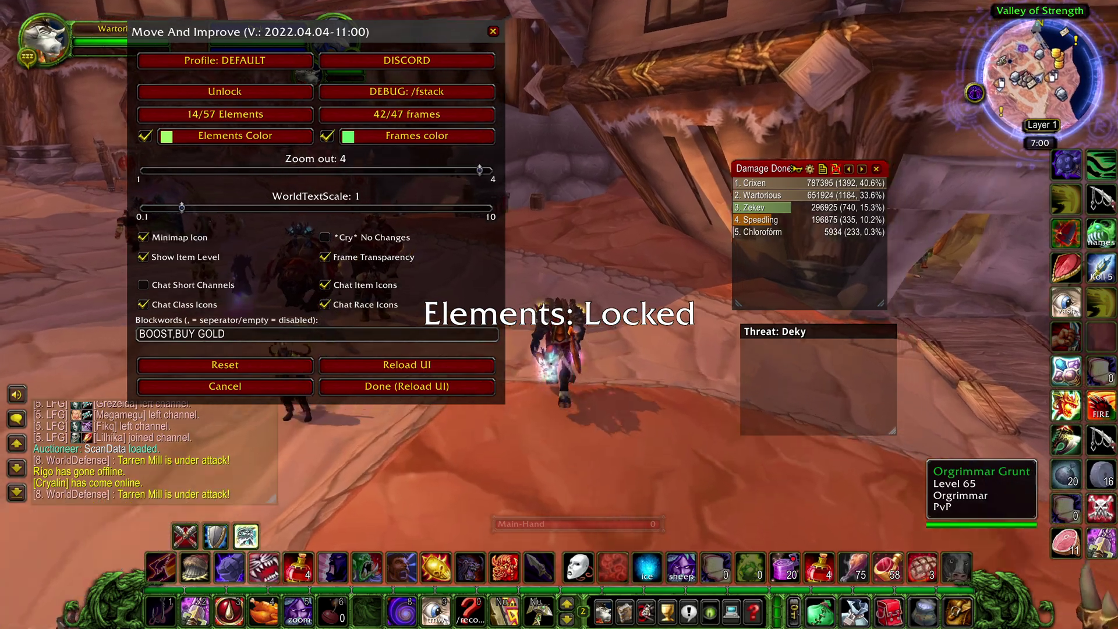
left_click_drag(604, 220, 562, 220)
left_click_drag(592, 267, 551, 267)
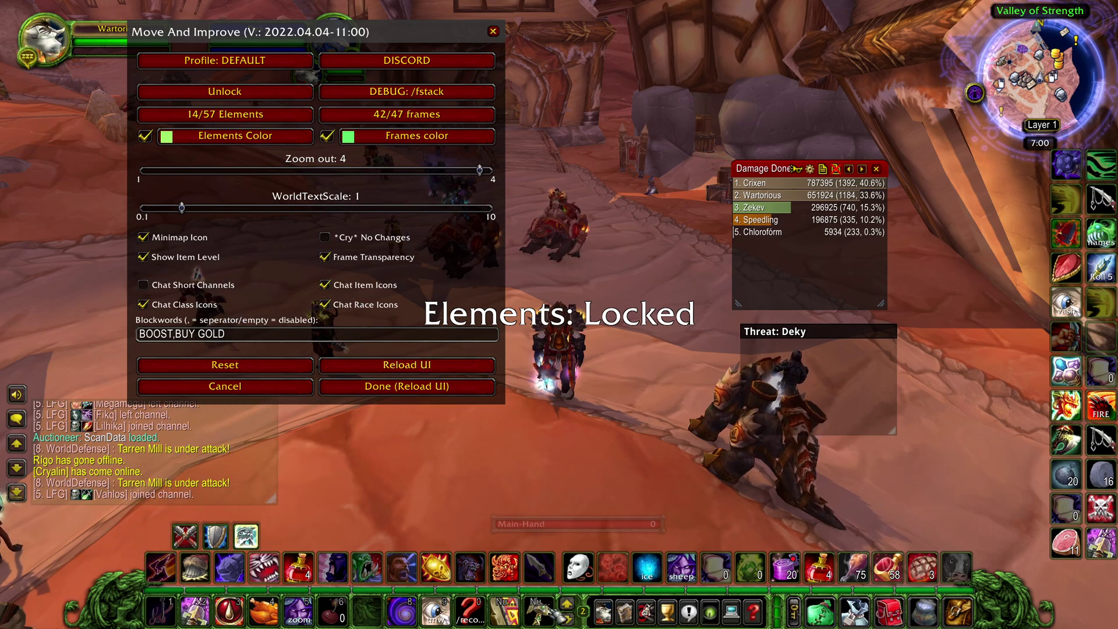
left_click(604, 610)
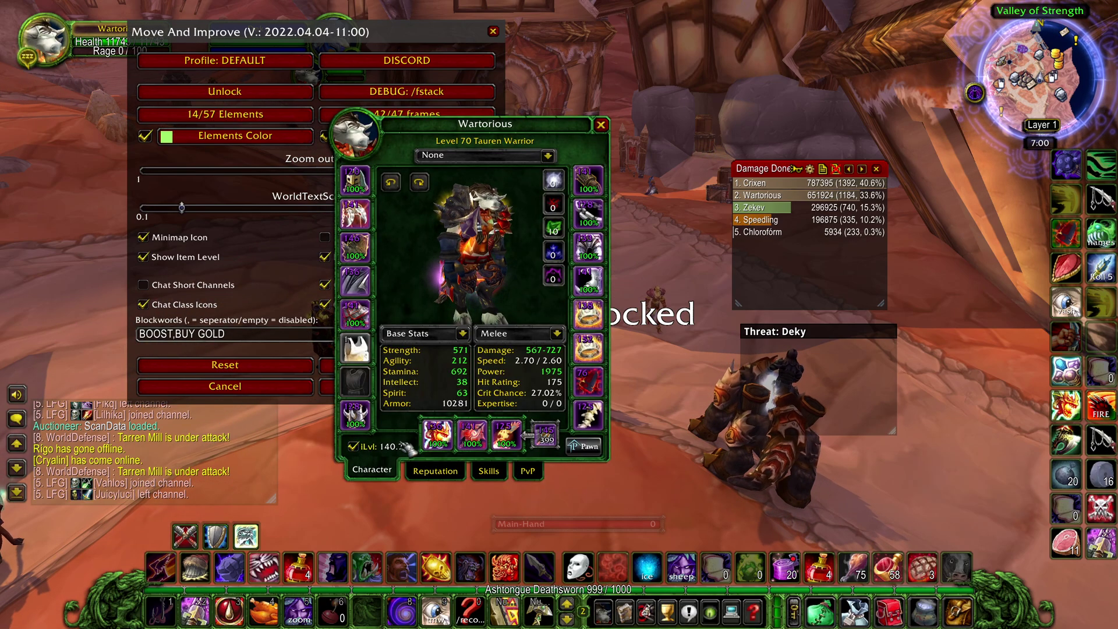
mouse_move(600, 394)
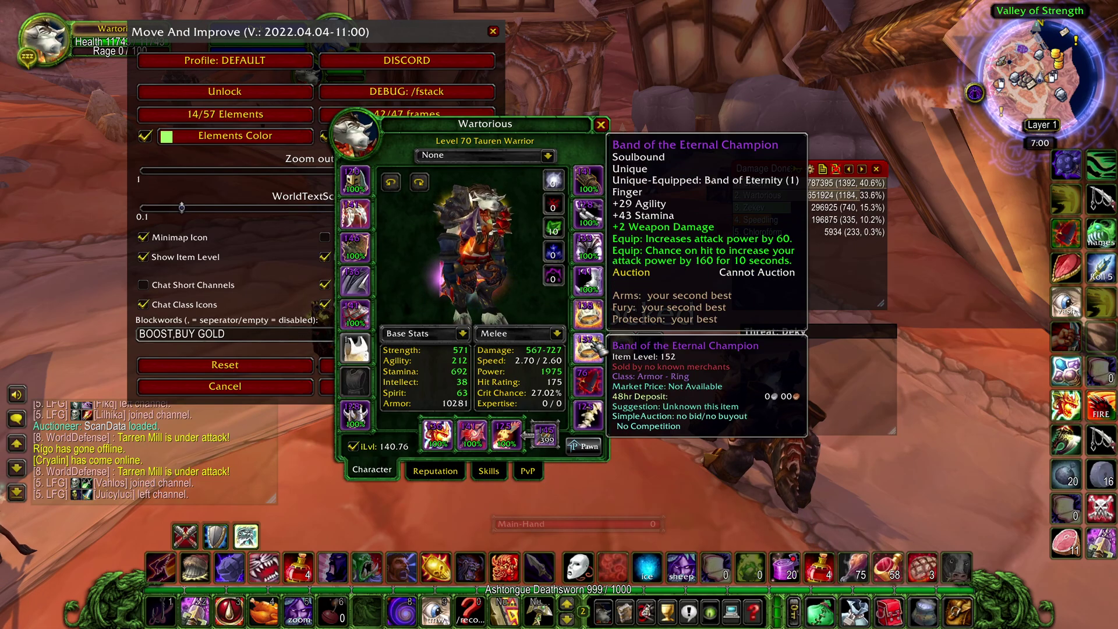
mouse_move(606, 185)
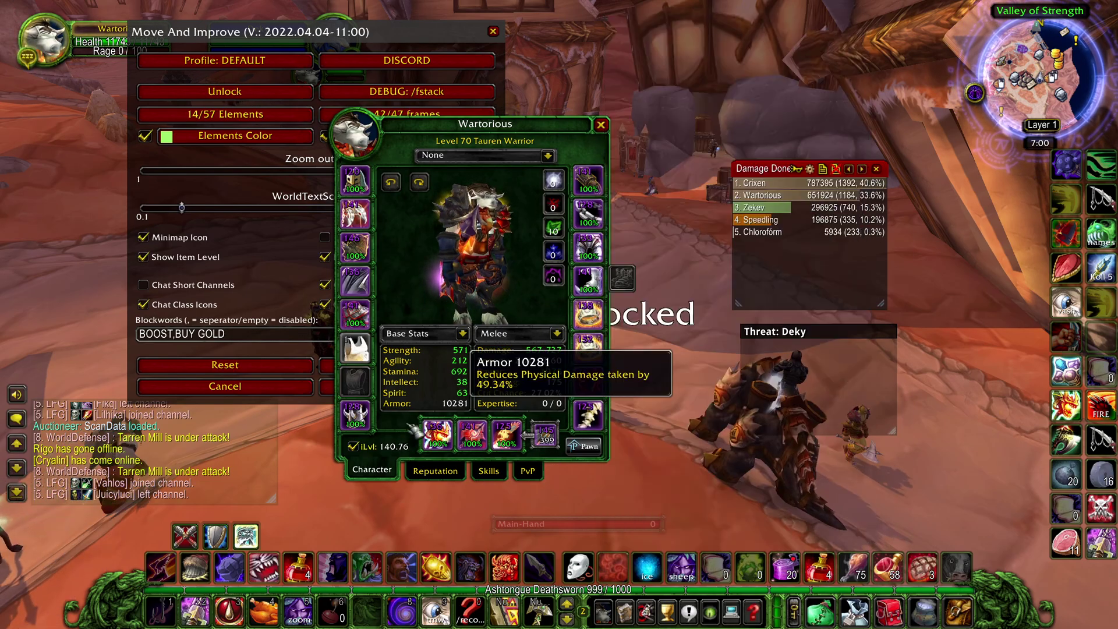
left_click(353, 445)
left_click(353, 446)
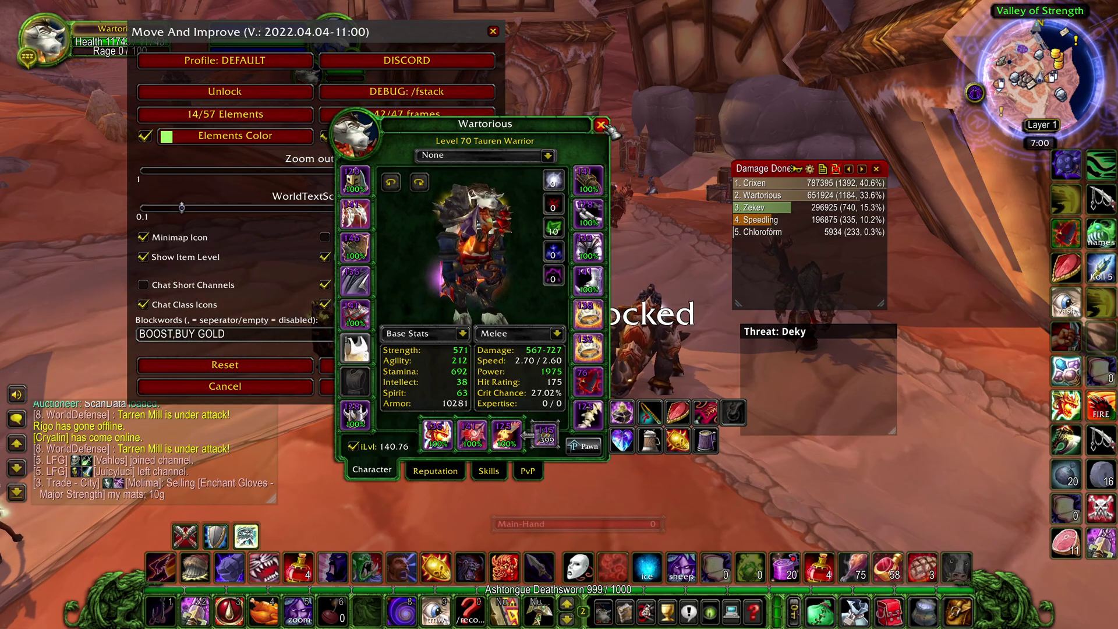
left_click(601, 125)
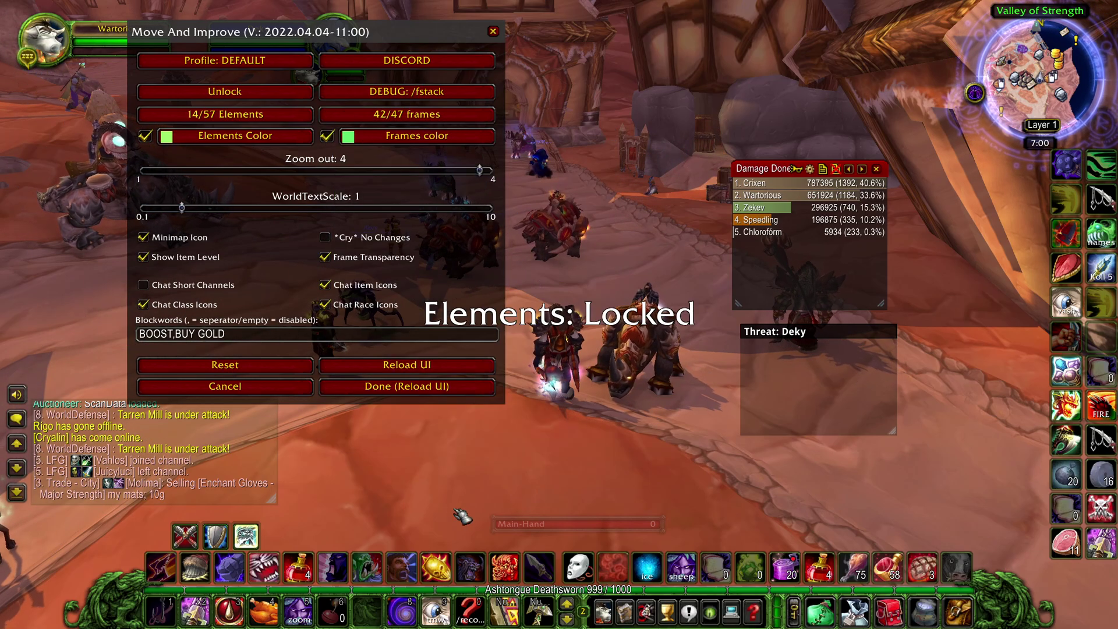
Step: Run forward through the city toward the auction house, turning the camera along the way
key("w")
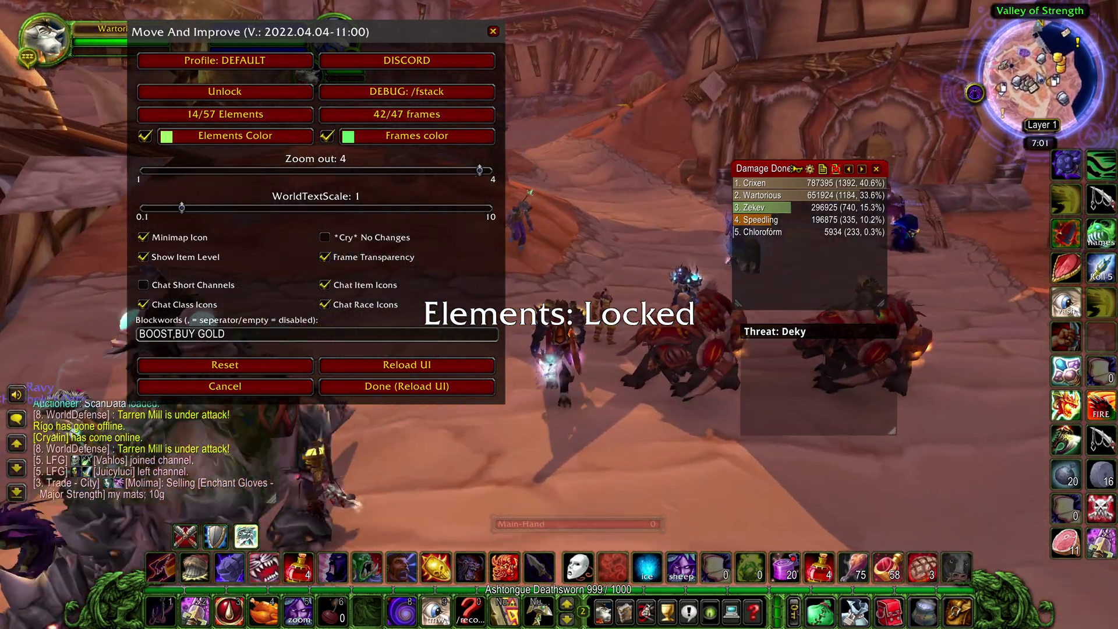
key("w")
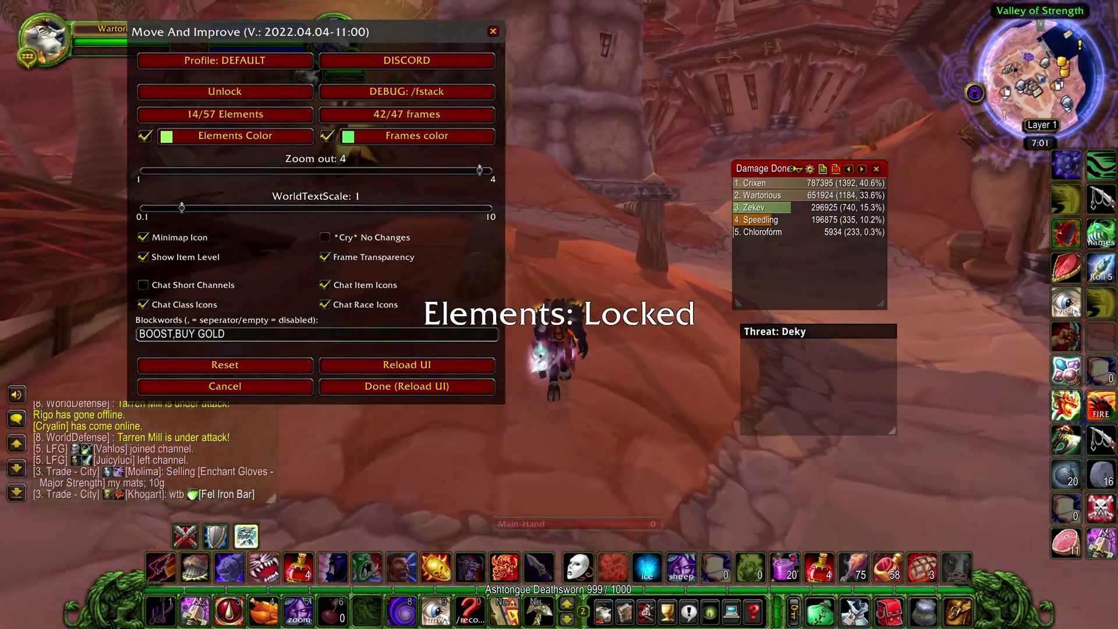
key("w")
left_click_drag(494, 506, 536, 489)
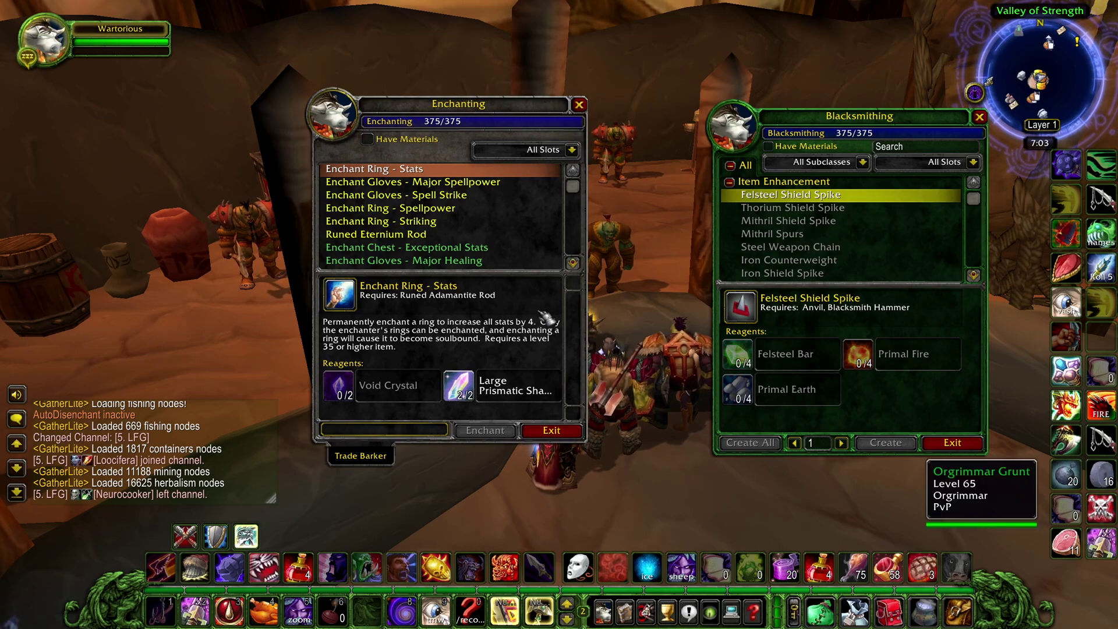
Step: Close Enchanting and browse Blacksmithing recipes such as Adamantite Sharpening Stone and Arcanite Skeleton Key
left_click(565, 434)
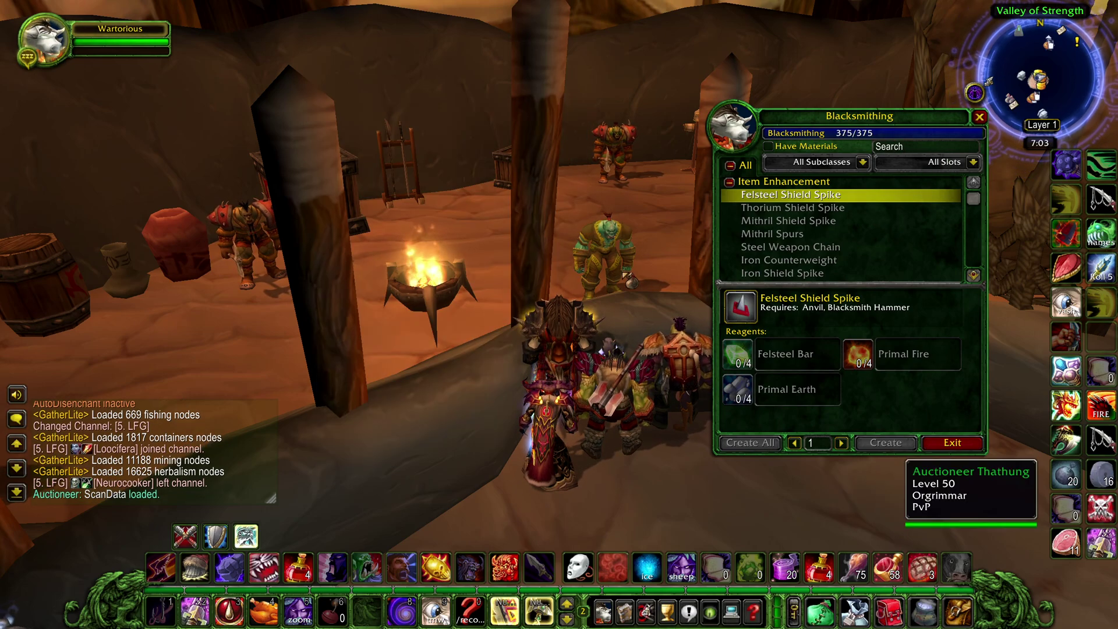
scroll(832, 261, "down", 2)
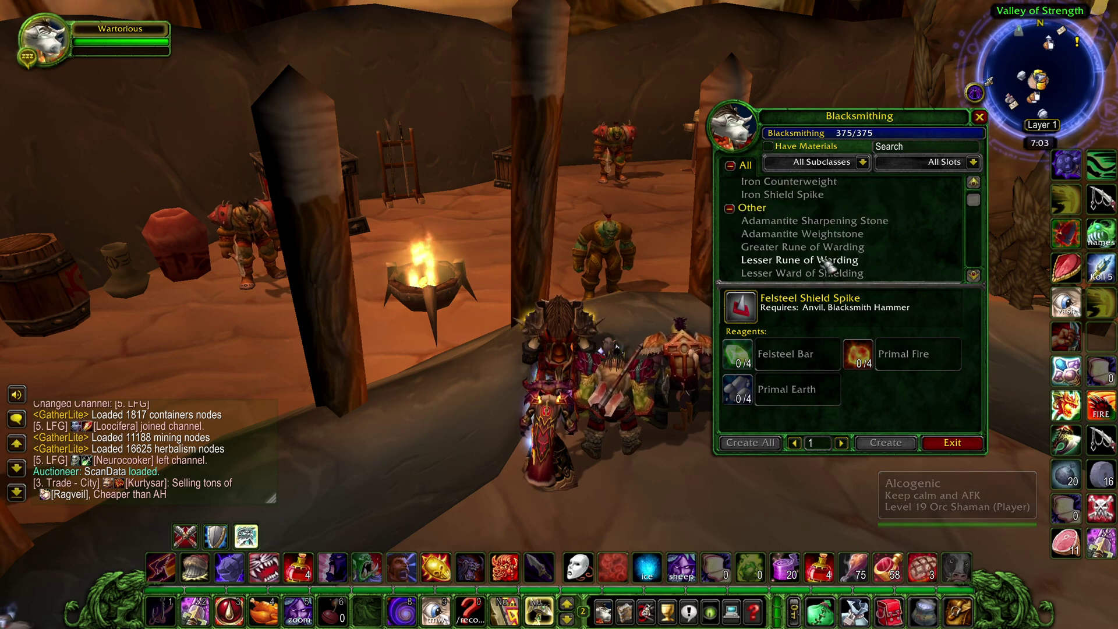
left_click(827, 221)
scroll(833, 245, "down", 2)
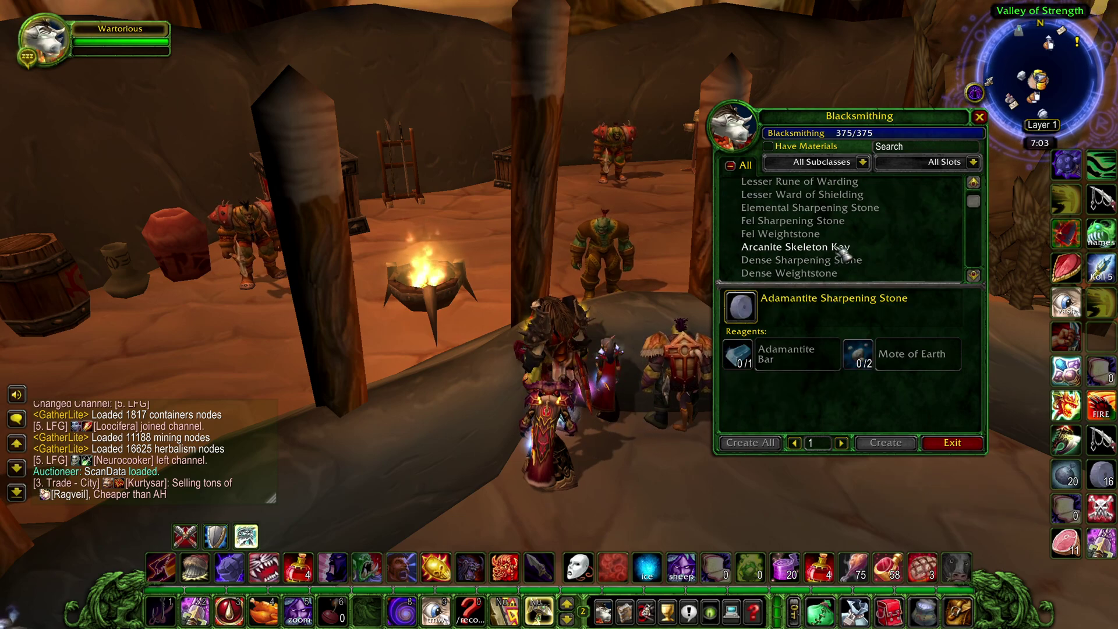
left_click(841, 247)
Step: Work down the recipe list to Deadly Bronze Poniard to show its reagents, then target the auctioneer
left_click(821, 194)
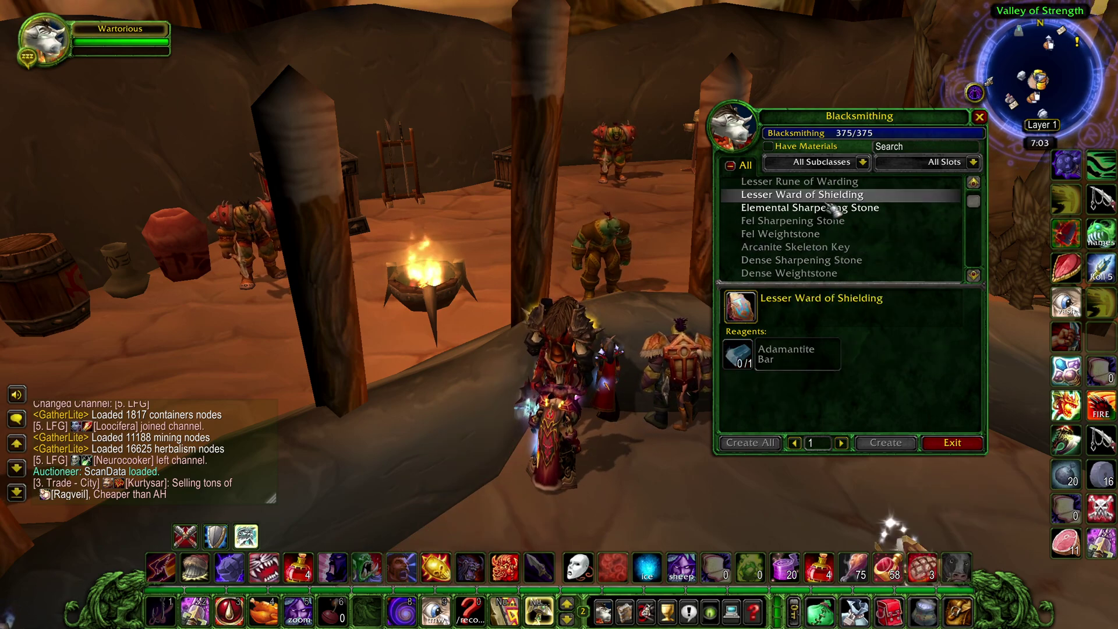
left_click(815, 221)
scroll(827, 227, "down", 3)
left_click(827, 234)
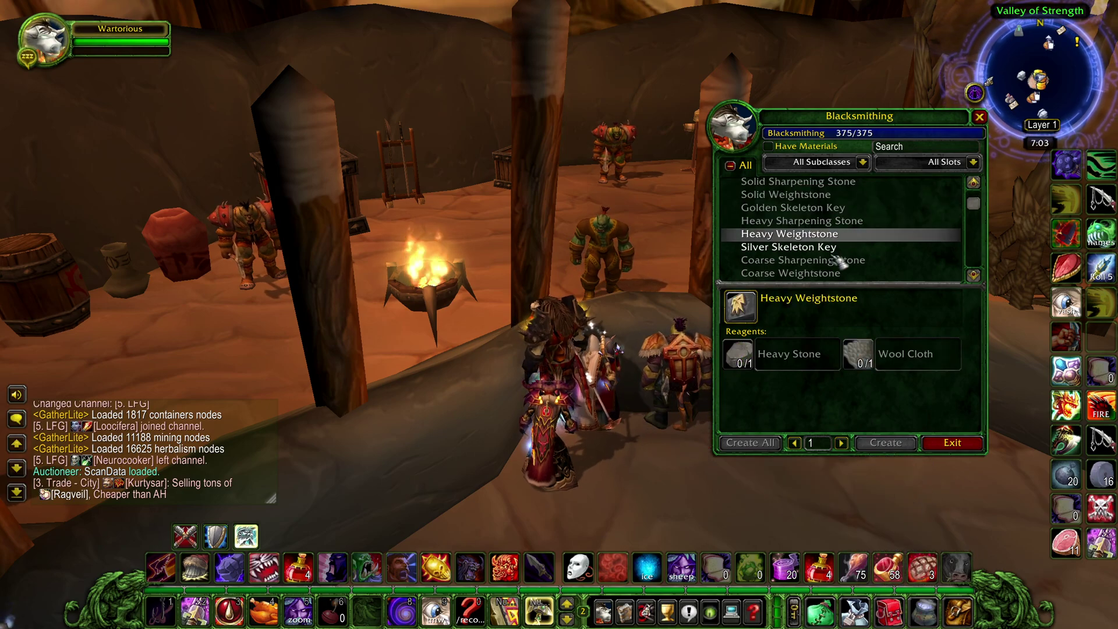
scroll(849, 261, "down", 3)
left_click(842, 252)
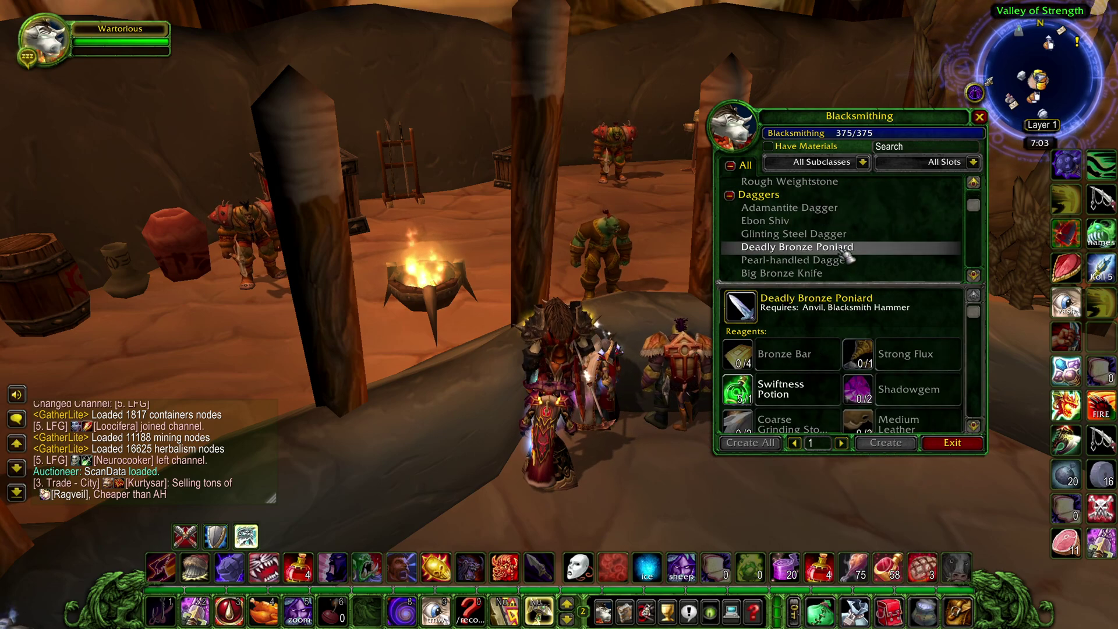
left_click(609, 237)
Step: Open the auction house, move Blacksmithing up-right, and search auctions for Bronze Bar and Strong Flux
right_click(609, 236)
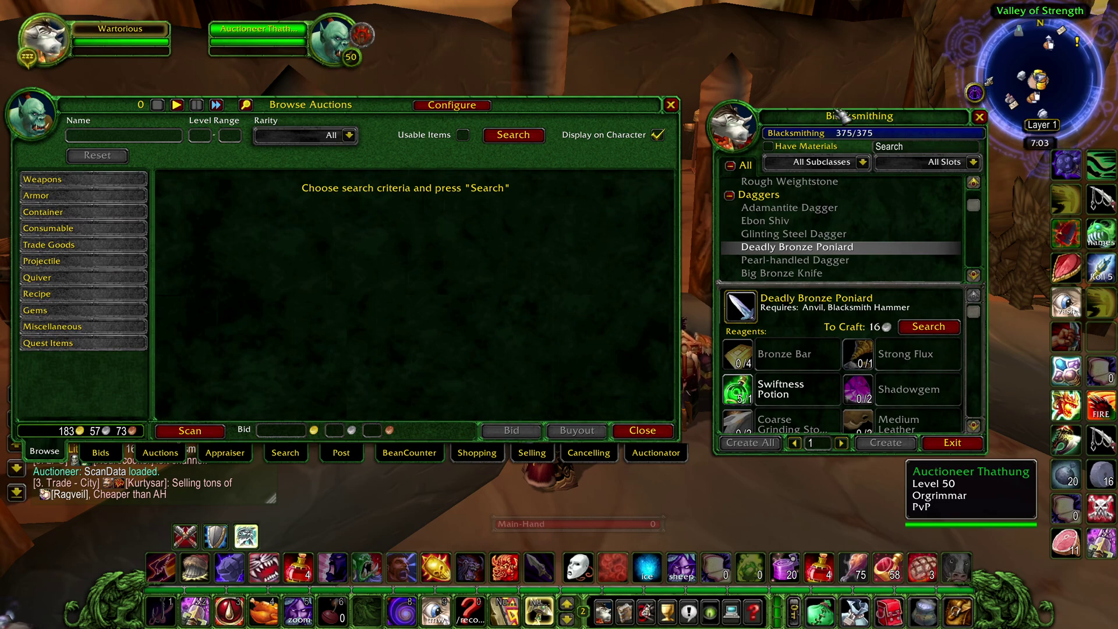
left_click_drag(867, 121, 923, 57)
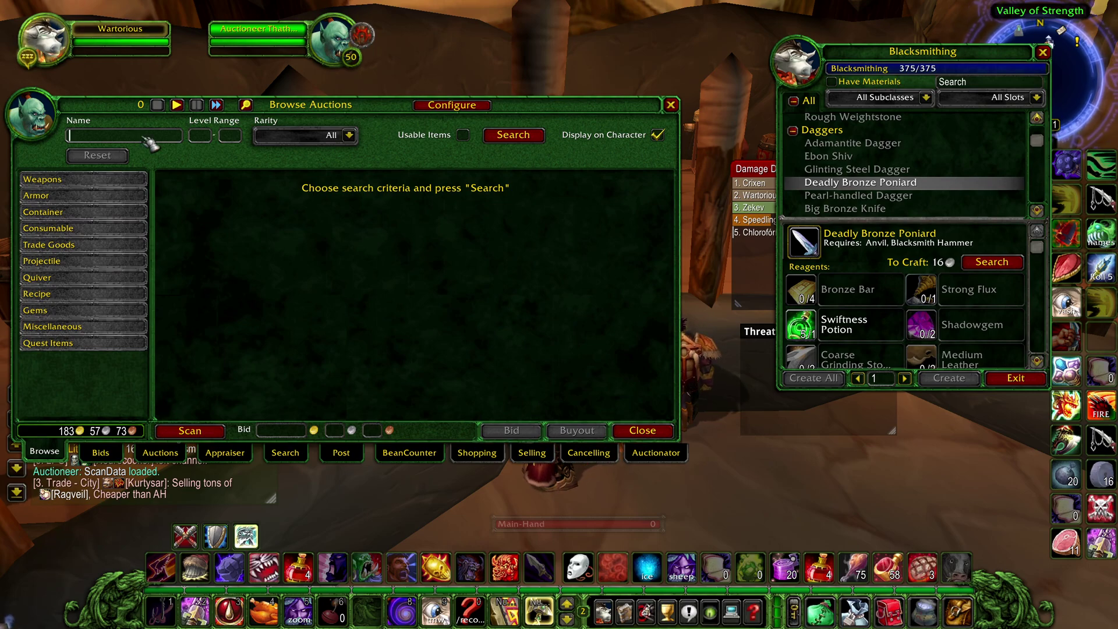
mouse_move(848, 293)
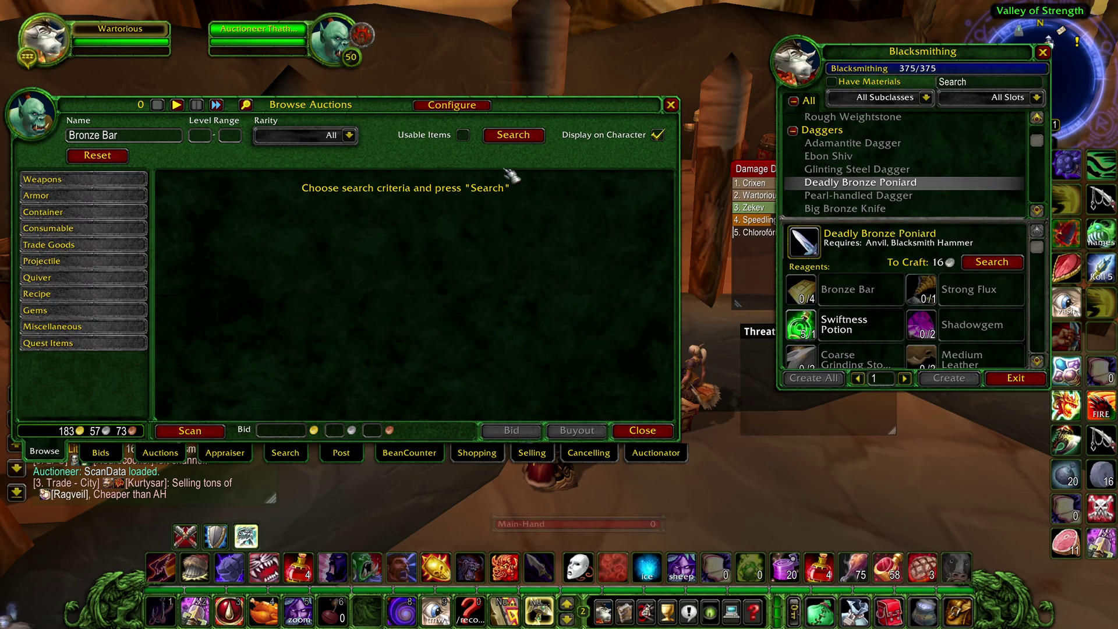
left_click(529, 137)
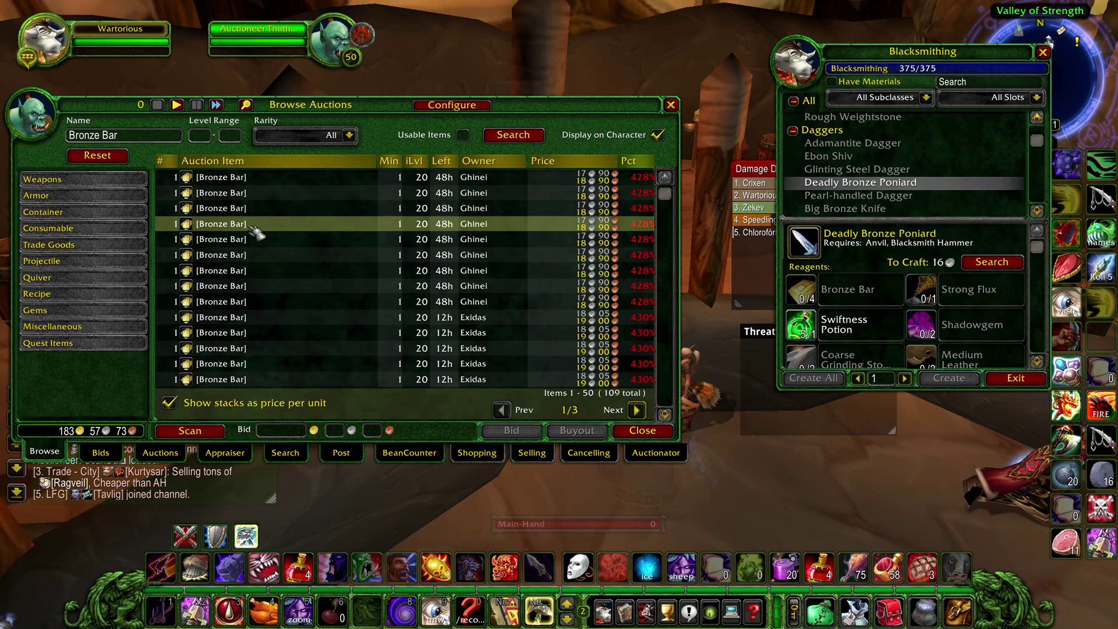
left_click(943, 278, "shift")
key("Return")
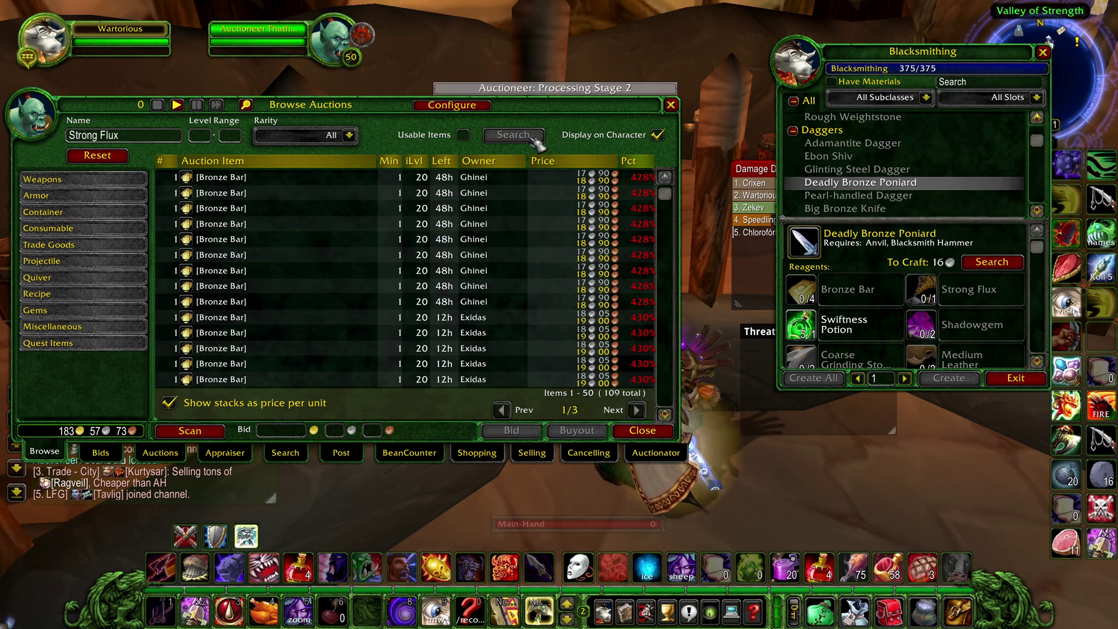
Step: Search the auction house for Swiftness Potion and then Shadowgem
left_click(862, 329, "shift")
left_click(513, 136)
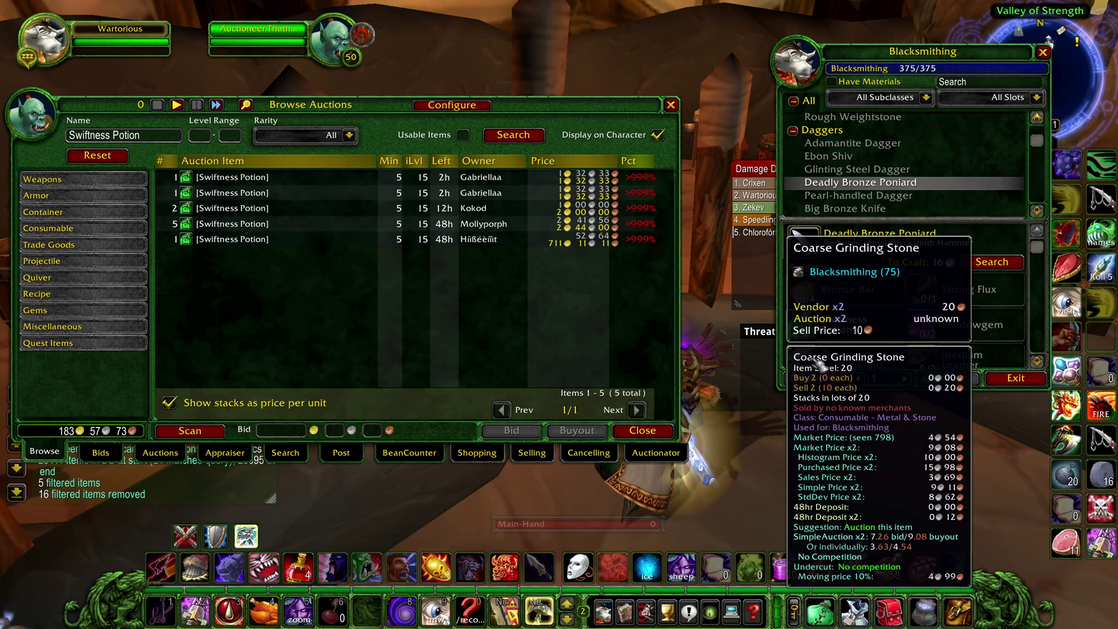
mouse_move(966, 333)
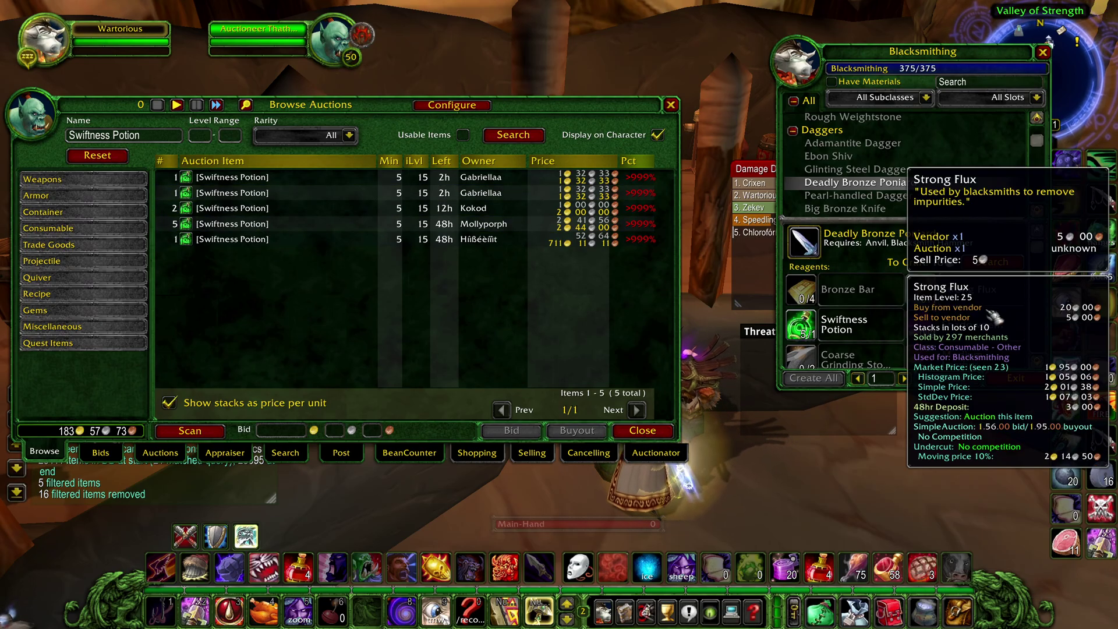
left_click(986, 319, "shift")
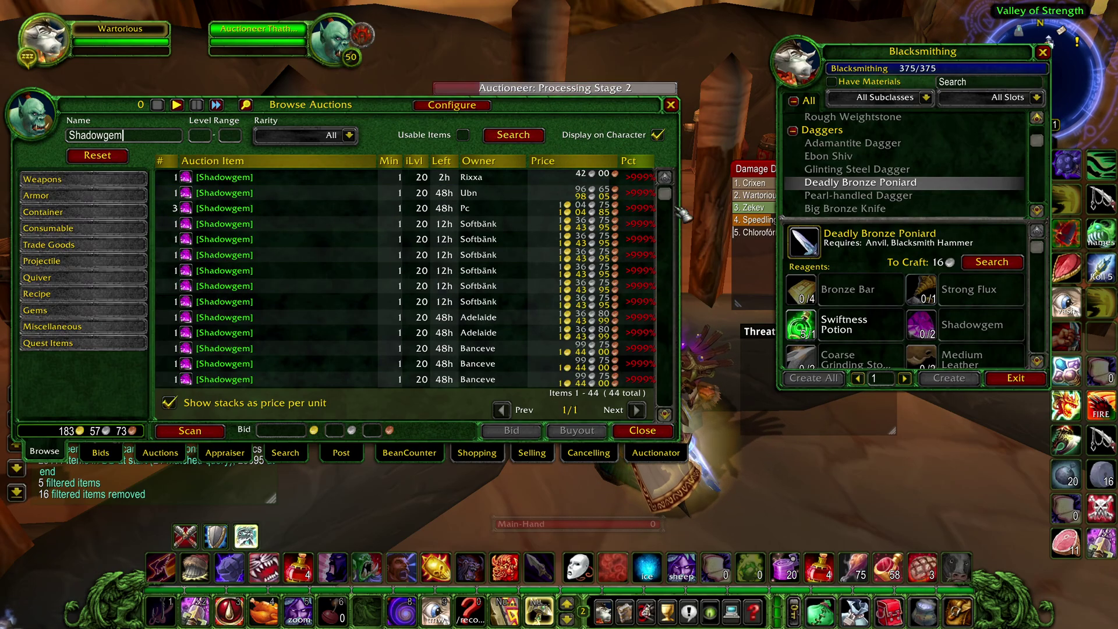
scroll(908, 344, "down", 2)
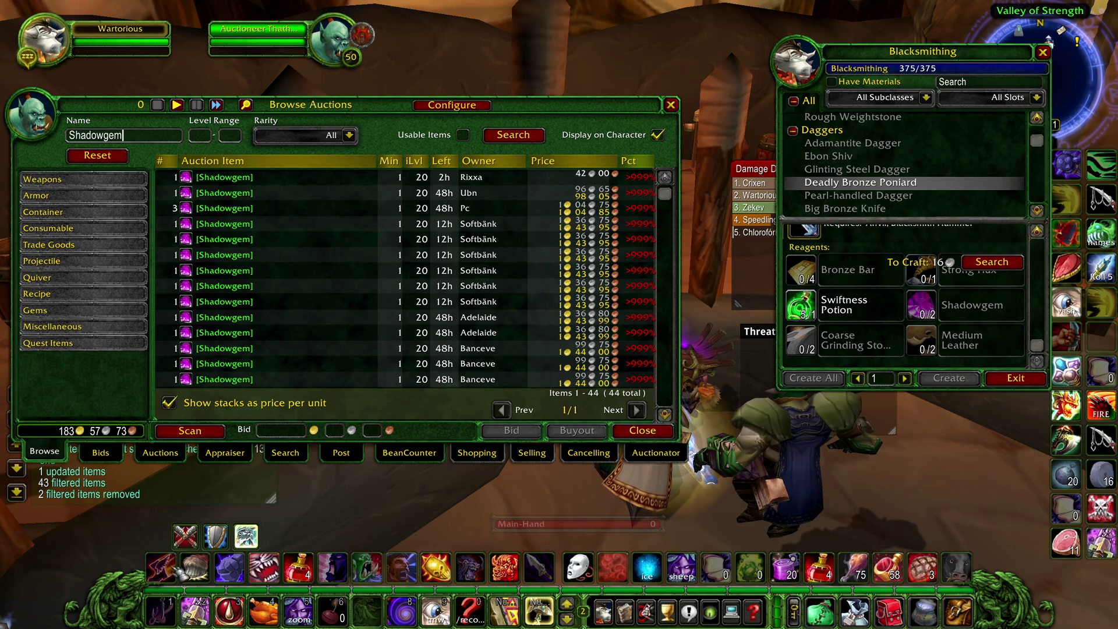
Step: Switch the profession window to First Aid, then Cooking, and reposition it and the auction window
left_click(231, 611)
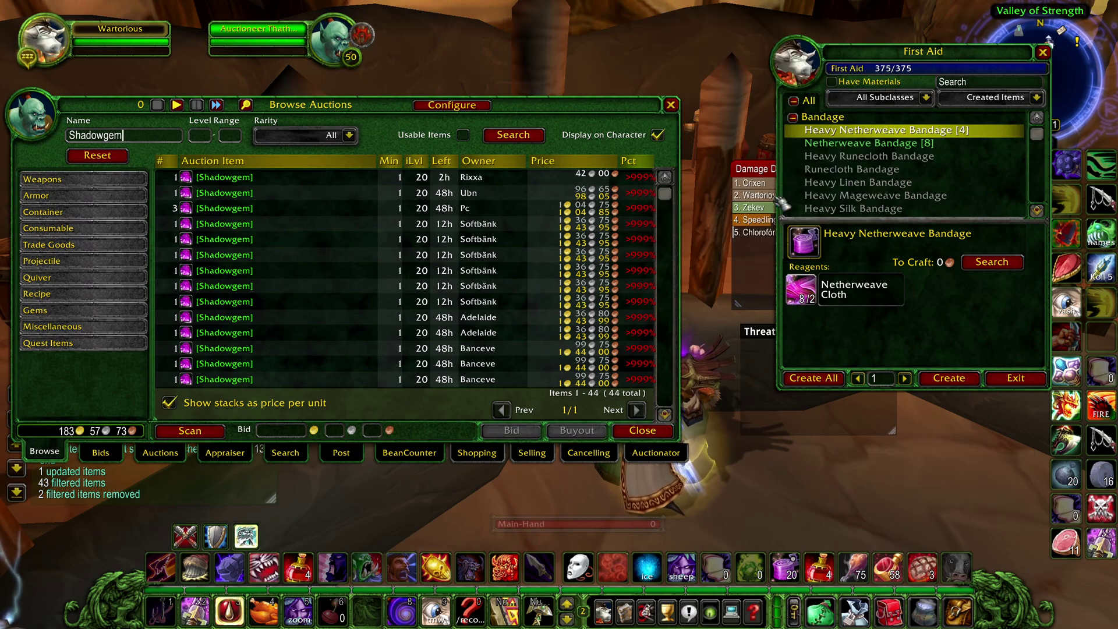
left_click_drag(935, 60, 875, 62)
key("4")
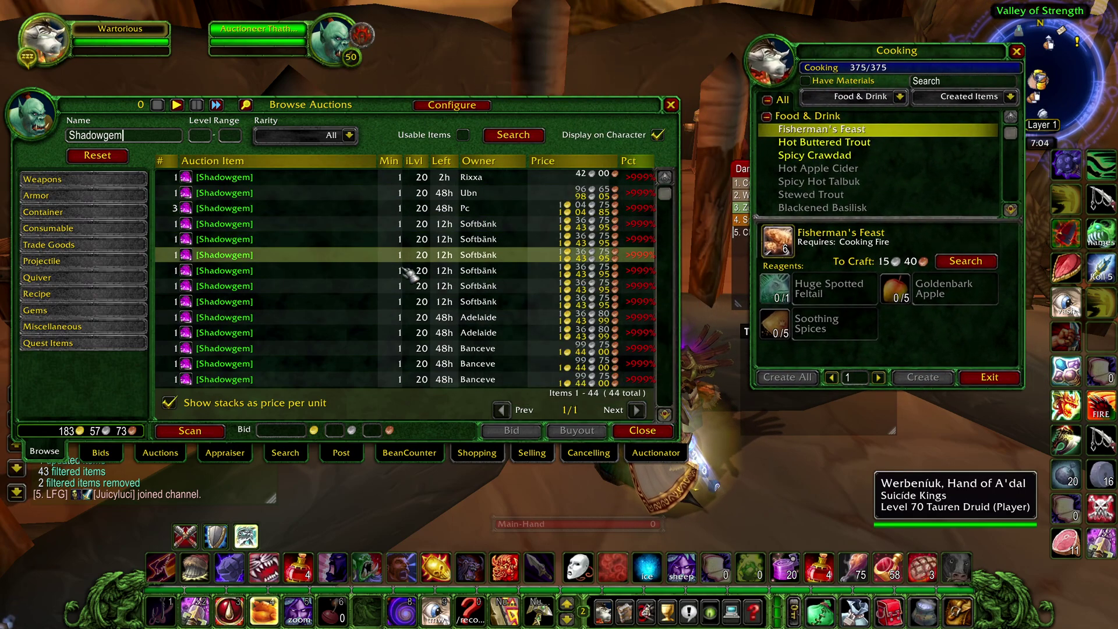
left_click_drag(343, 111, 367, 57)
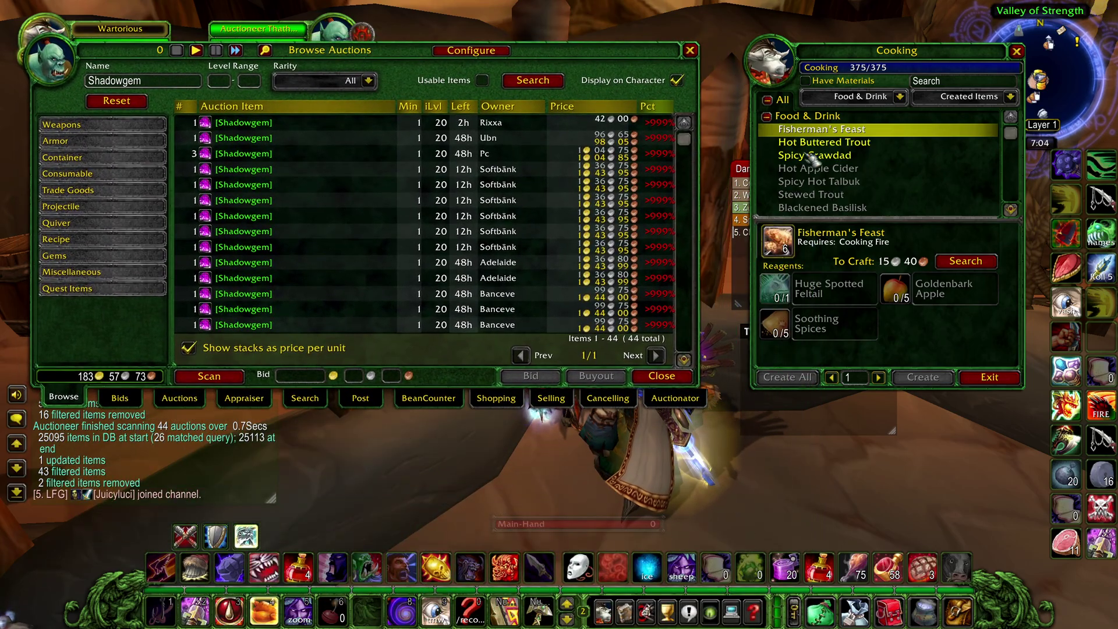